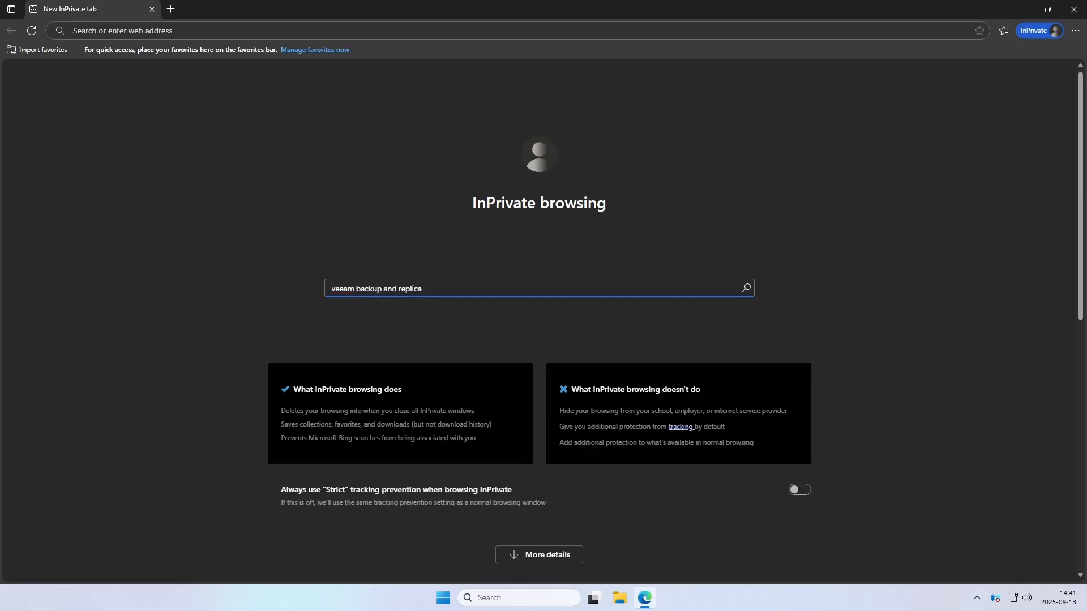
# Step: Search the web for "veeam backup and replication free community edition" and open Veeam's free backup software page
pyautogui.write('tion free community edition')
pyautogui.press('Return')
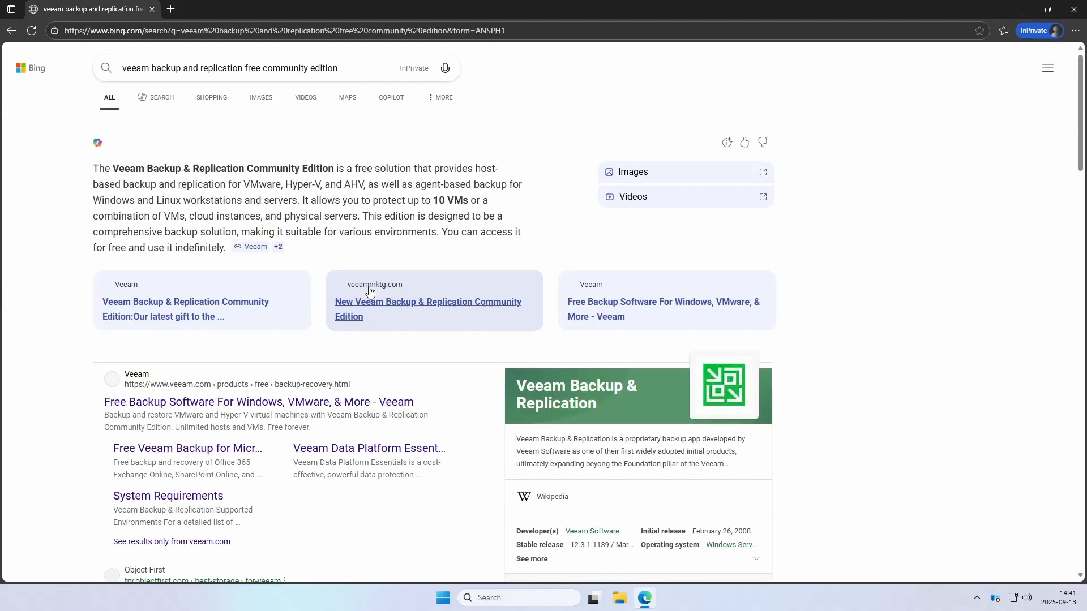
pyautogui.scroll(-1, 376, 308)
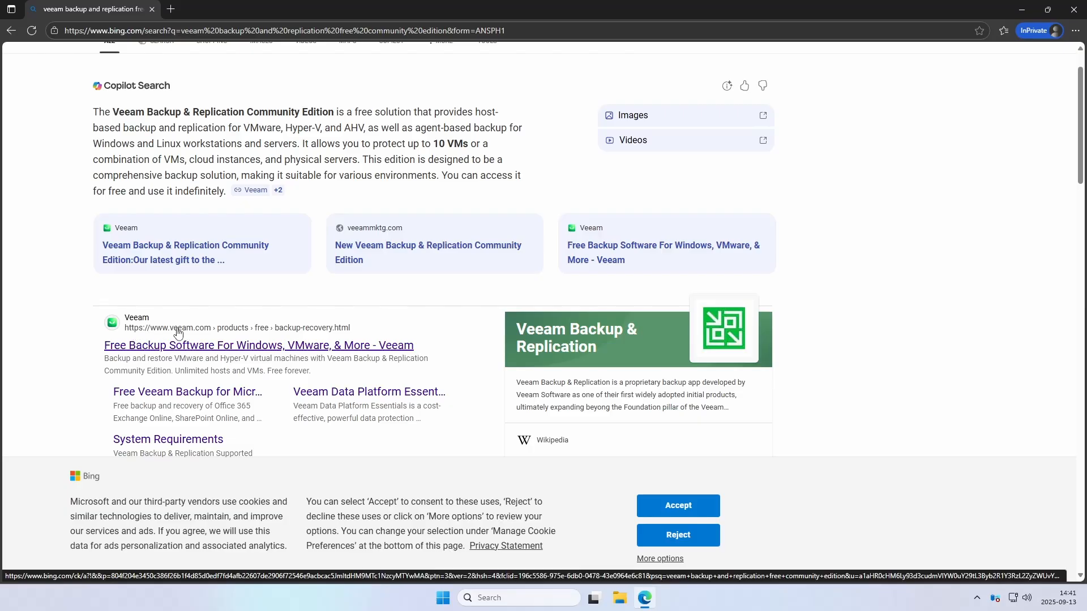
pyautogui.click(261, 343)
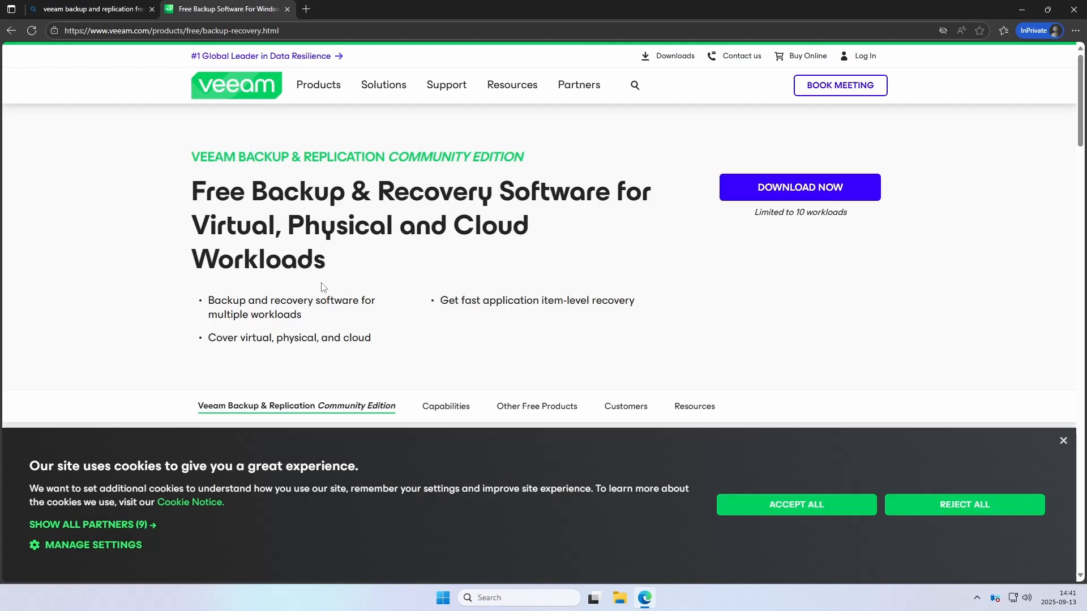
# Step: Dismiss the cookie notice and the NIS2 promotion, and review the Community Edition page down to its Documentation resources
pyautogui.click(1062, 441)
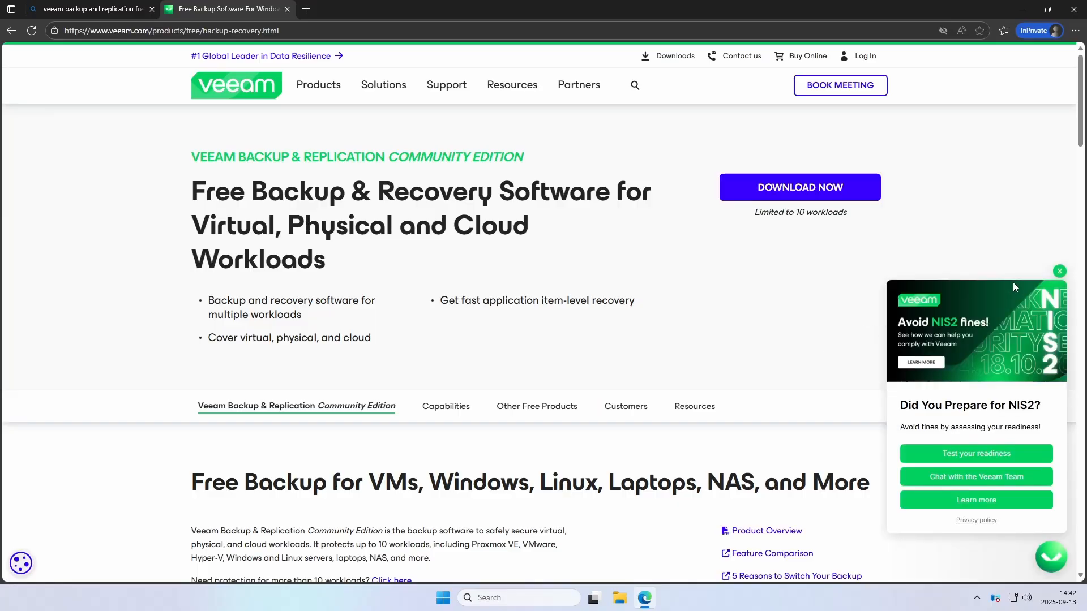
pyautogui.click(1059, 268)
pyautogui.scroll(-2, 1060, 263)
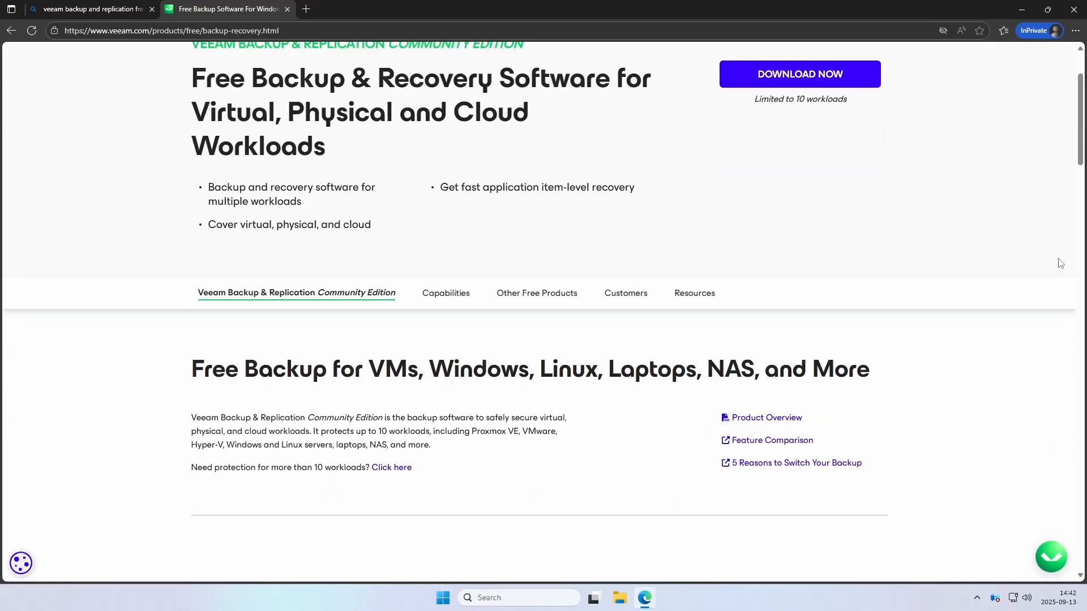
pyautogui.scroll(-6, 1060, 263)
pyautogui.scroll(-1, 1060, 263)
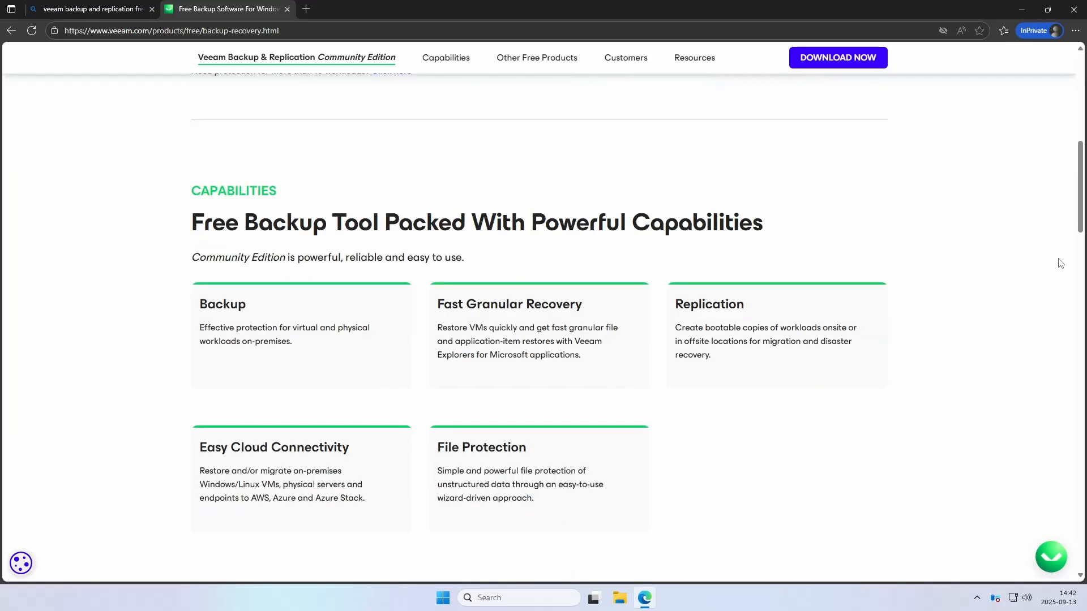
pyautogui.scroll(-11, 1060, 263)
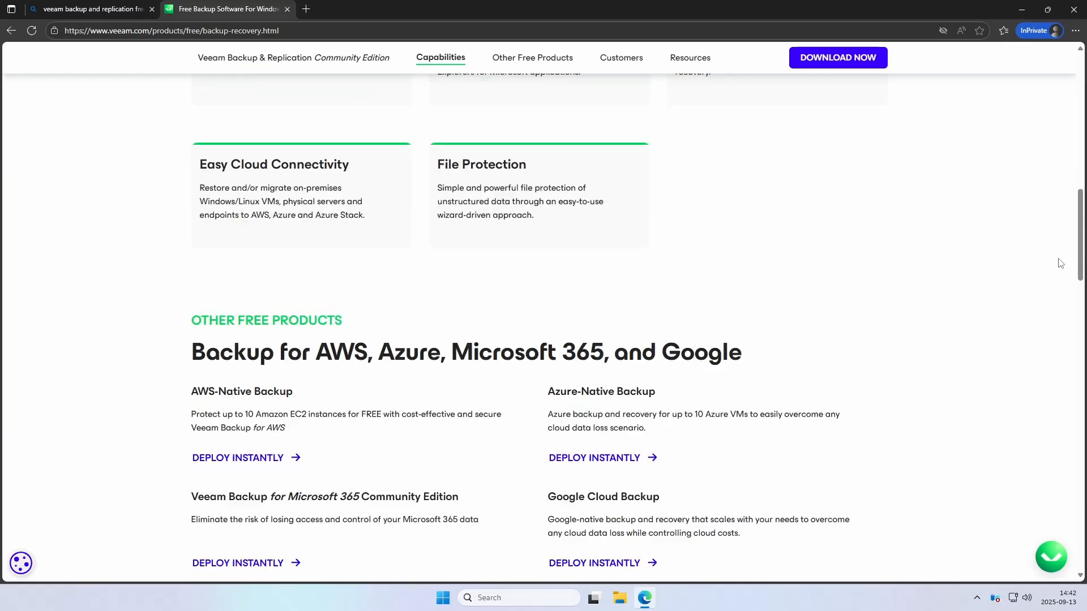
pyautogui.scroll(-8, 1060, 263)
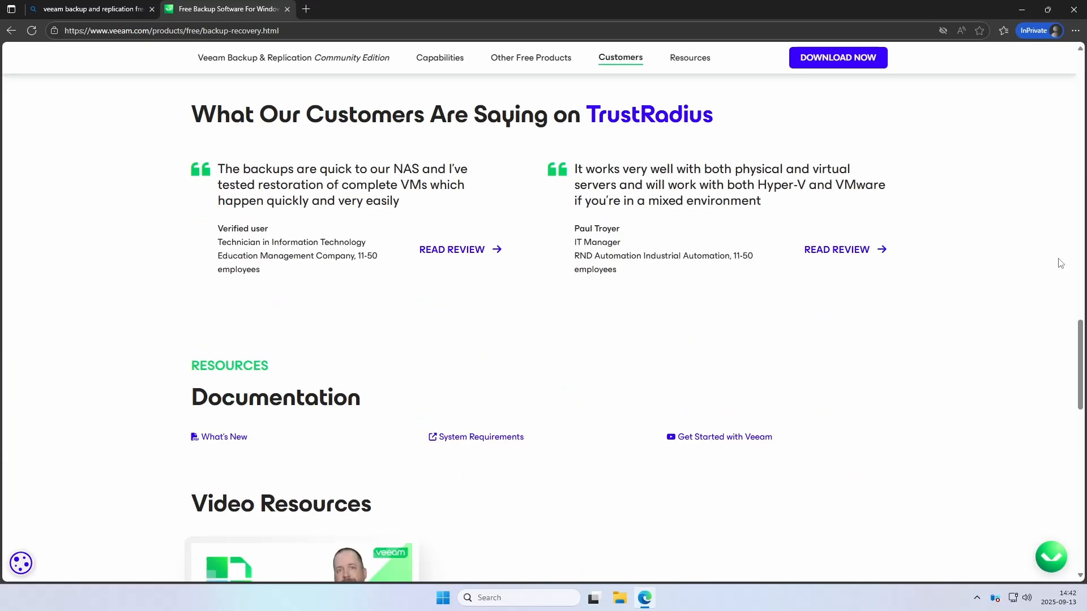
# Step: Open the System Requirements page and review the supported virtualized and physical infrastructure platforms
pyautogui.click(469, 440)
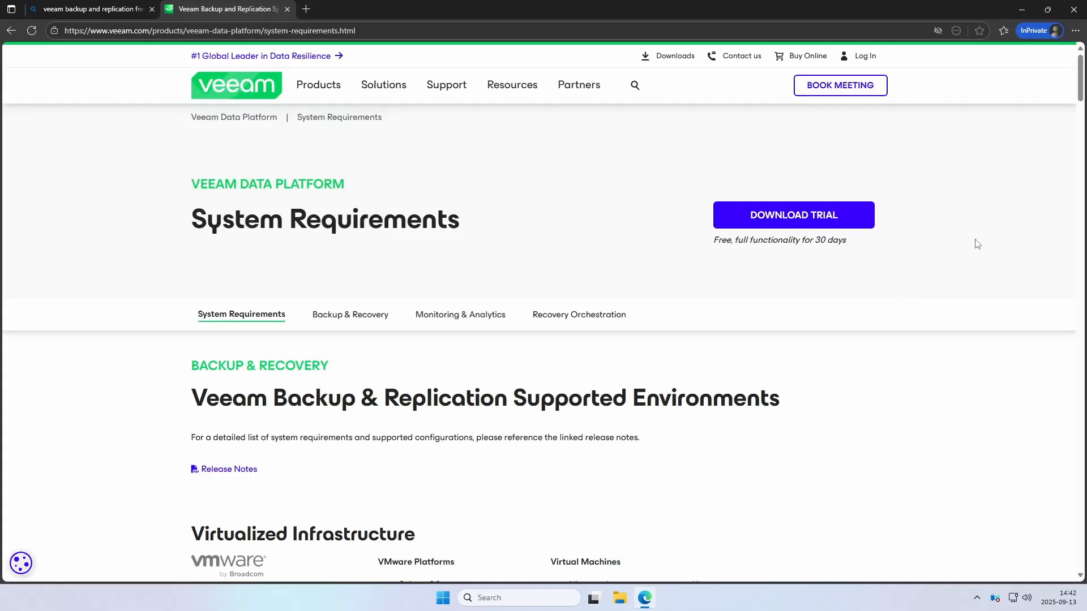
pyautogui.scroll(-4, 992, 225)
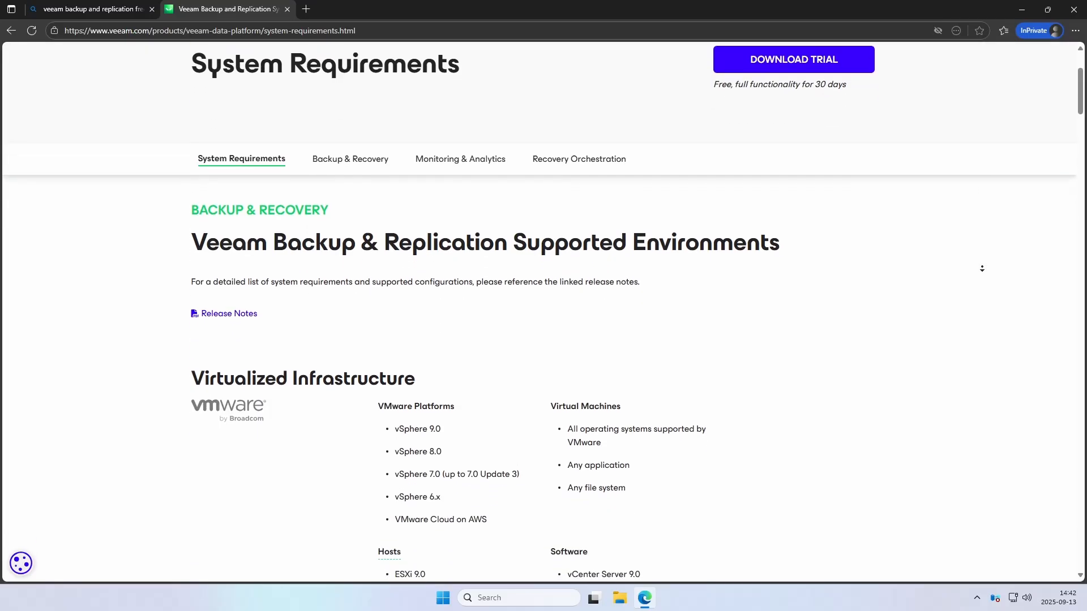
pyautogui.scroll(-2, 982, 268)
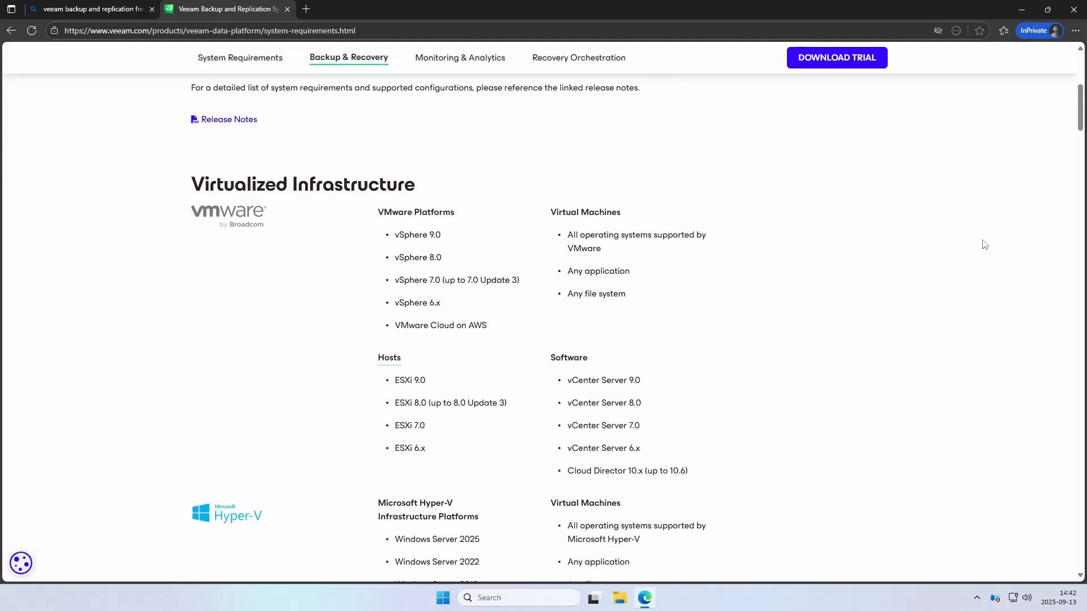
pyautogui.scroll(-5, 981, 245)
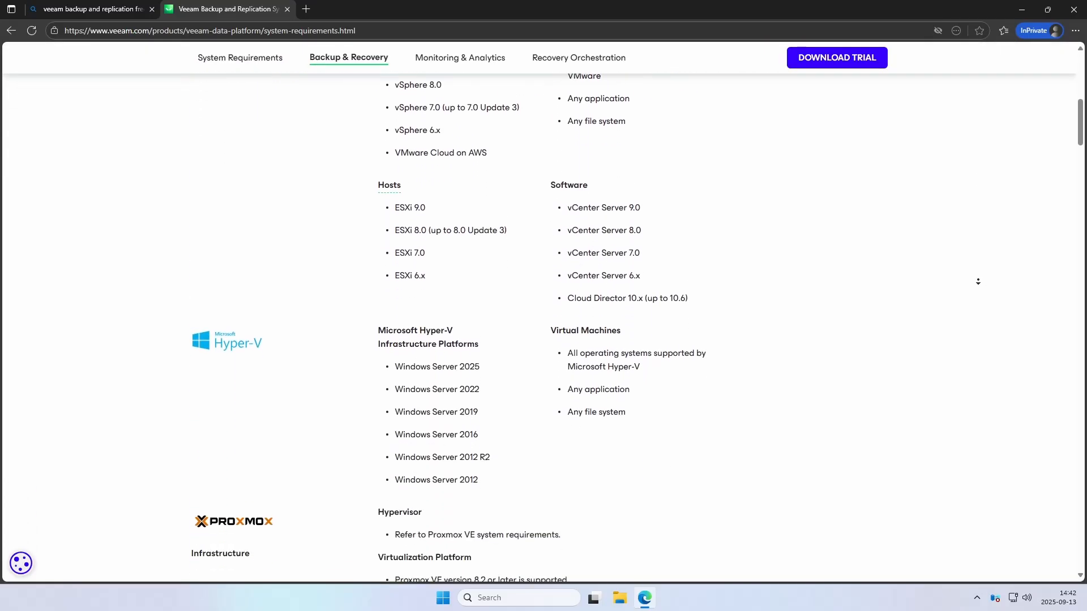
pyautogui.scroll(-9, 977, 281)
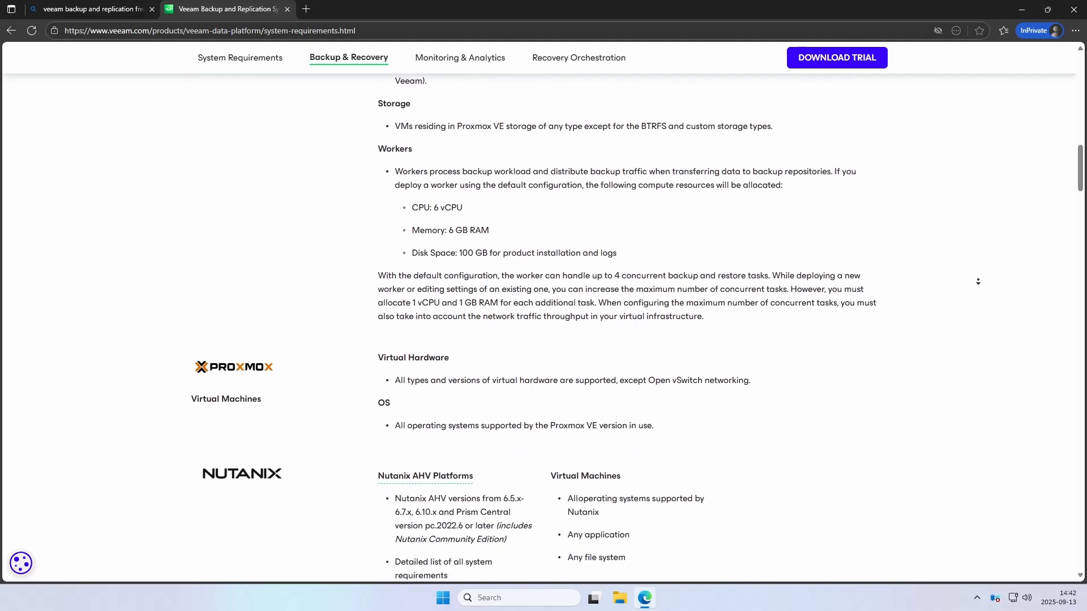
pyautogui.scroll(-3, 980, 285)
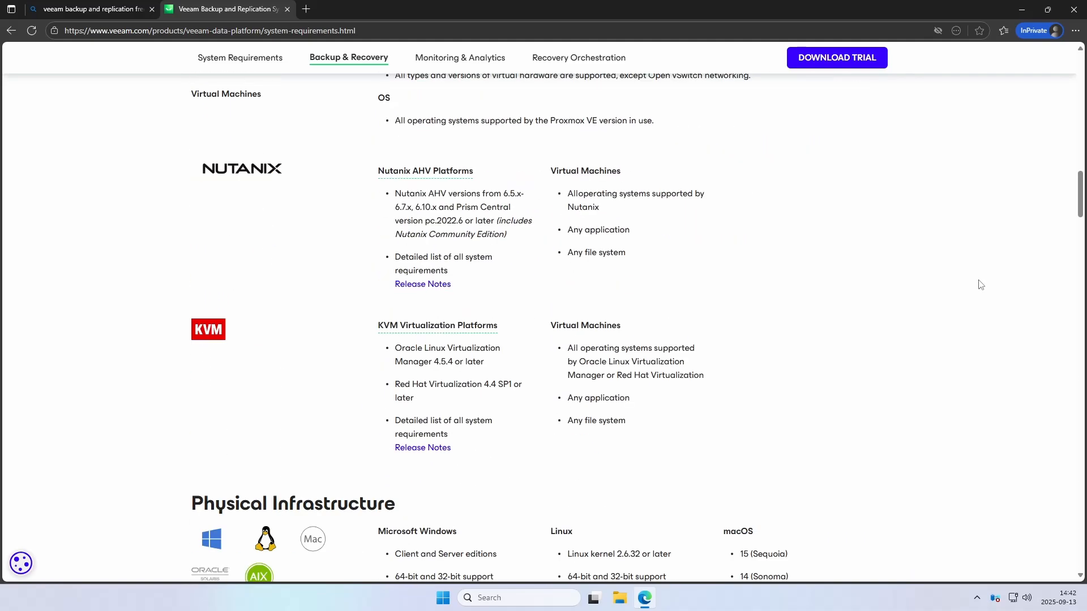
pyautogui.scroll(-2, 980, 285)
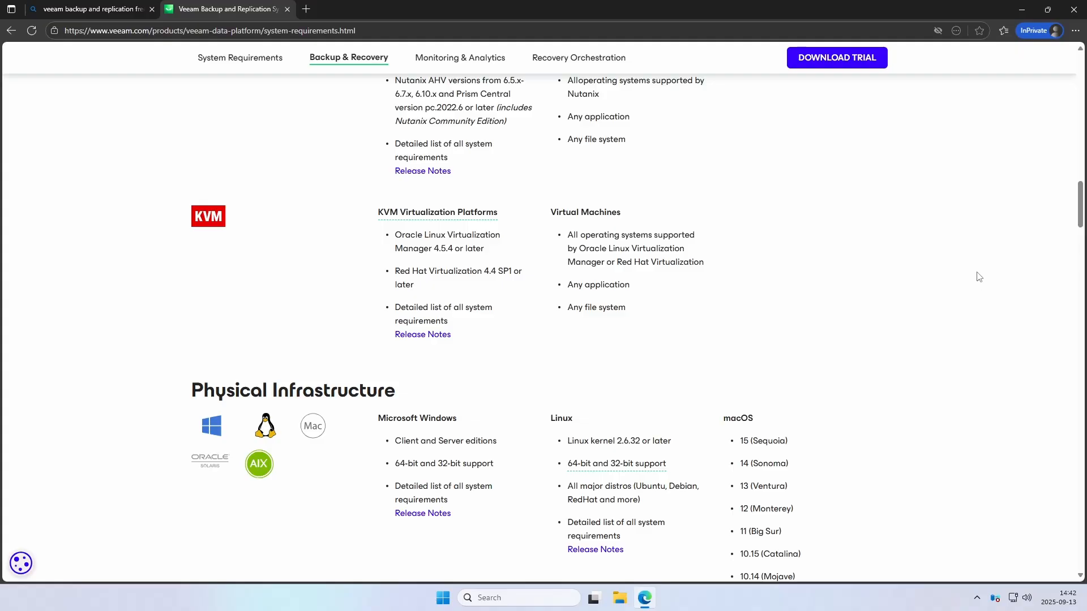
# Step: Return to the Community Edition page to view its free product download form, and close the form and the browser
pyautogui.hotkey('alt', 'Left')
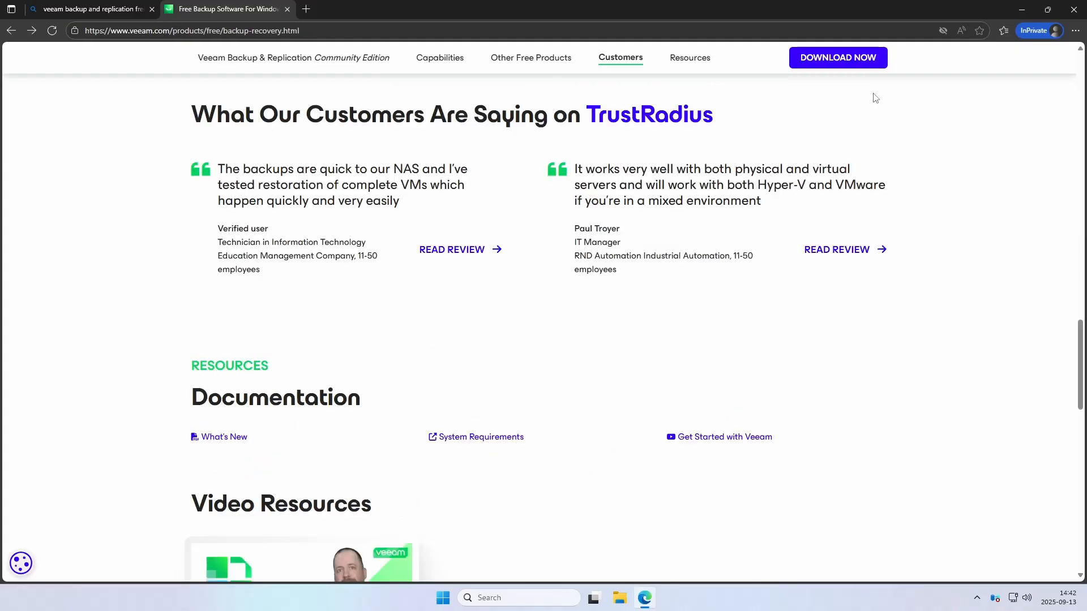
pyautogui.click(855, 68)
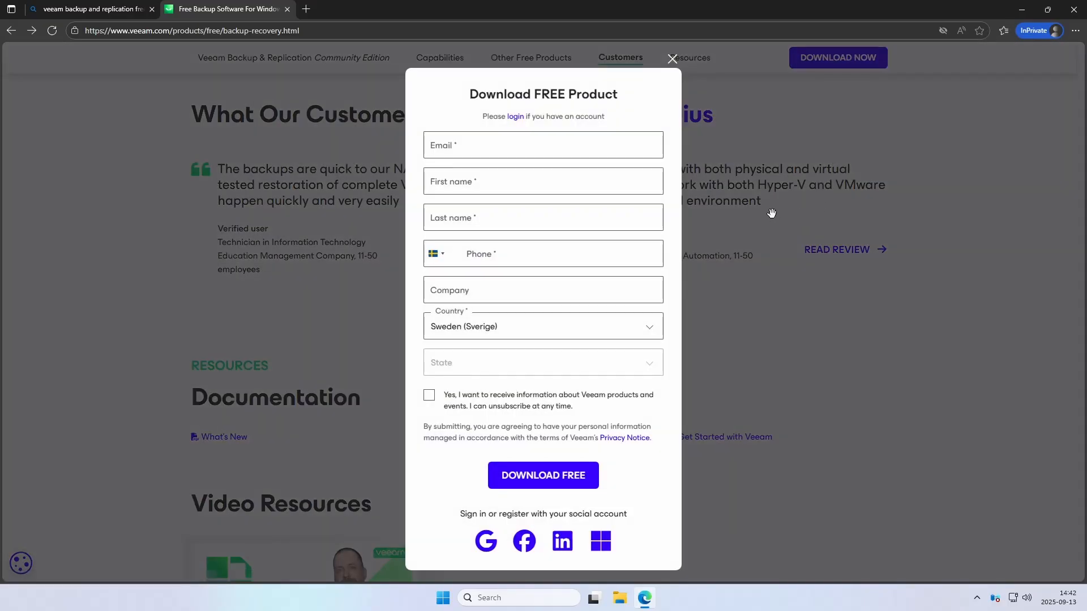
pyautogui.click(672, 59)
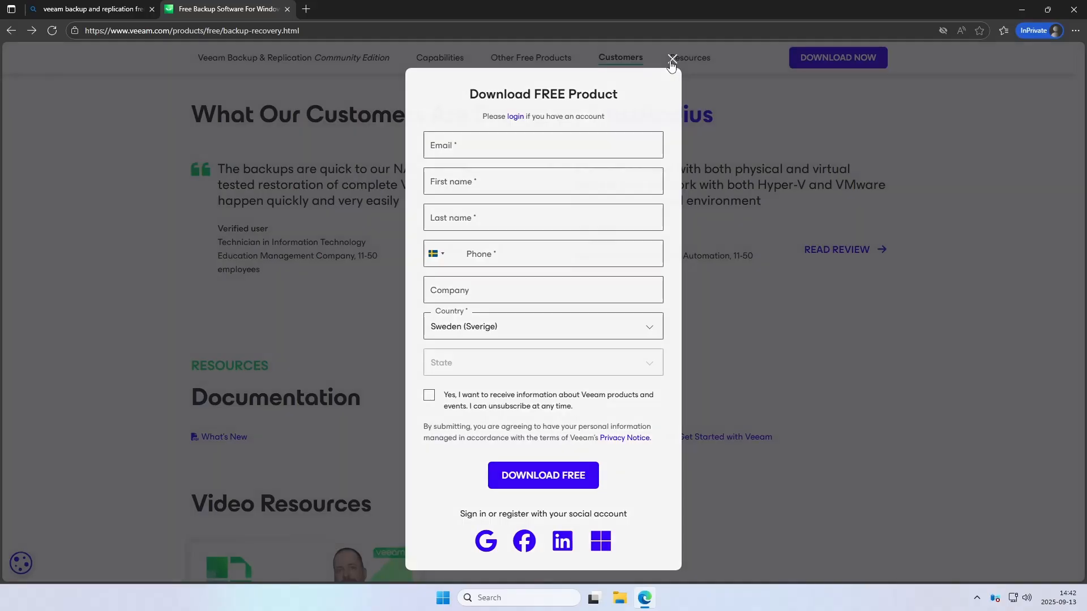
pyautogui.click(1066, 19)
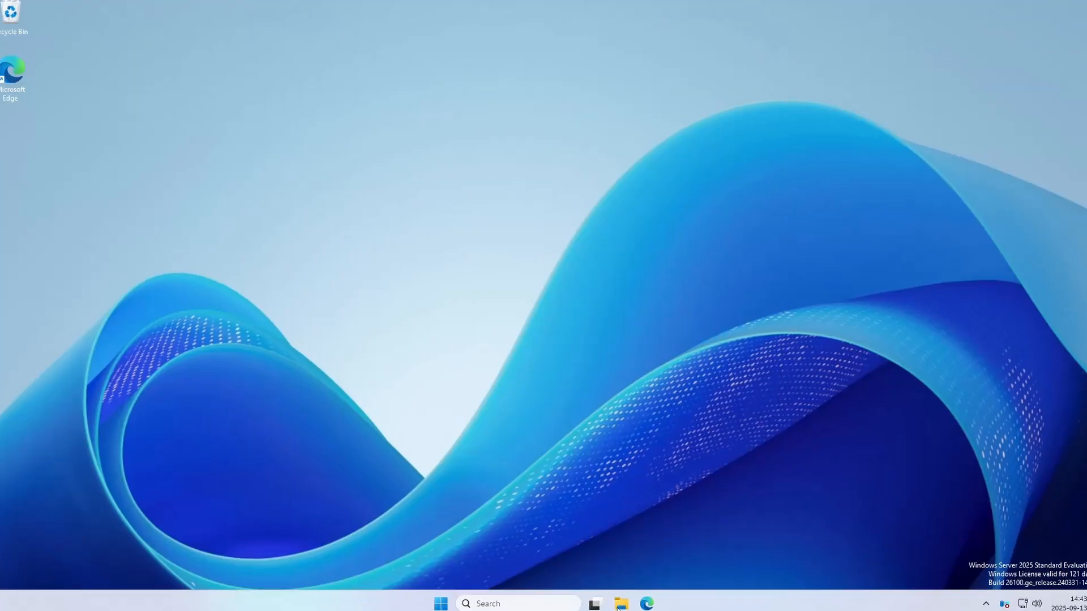
# Step: Mount VeeamBackup&Replication_12.3.2.3617_20250610.iso from the Downloads folder, allowing the file to open
pyautogui.click(620, 604)
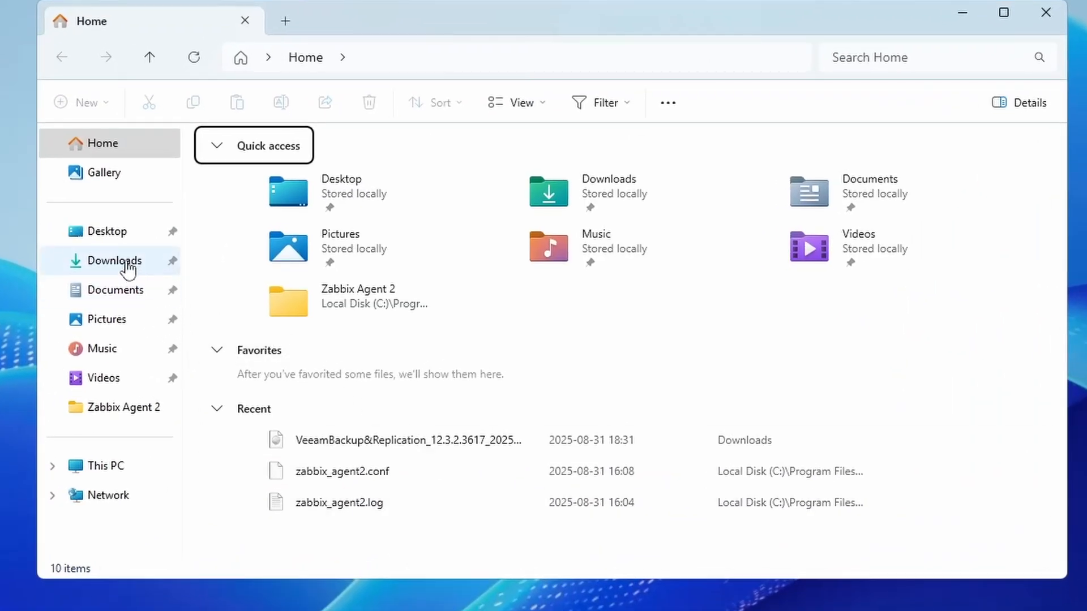
pyautogui.click(119, 261)
pyautogui.click(296, 196)
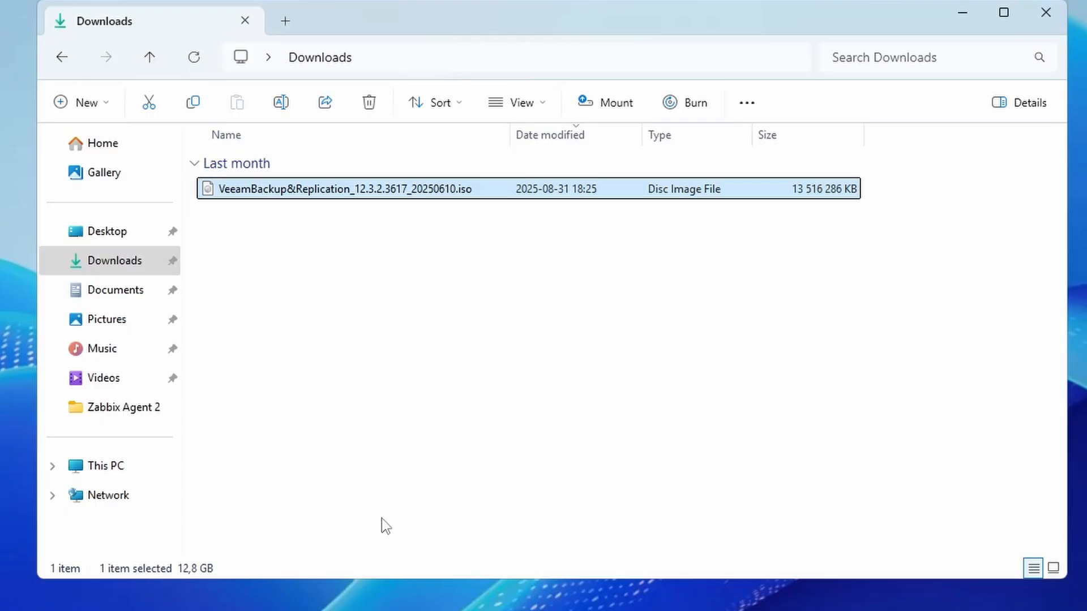
pyautogui.rightClick(589, 193)
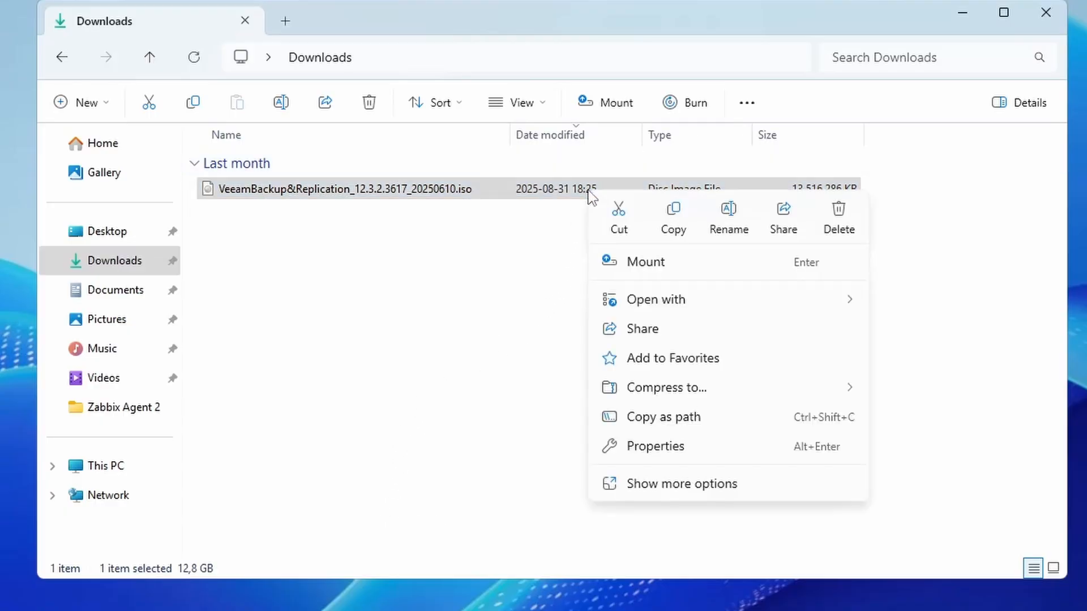
pyautogui.click(633, 264)
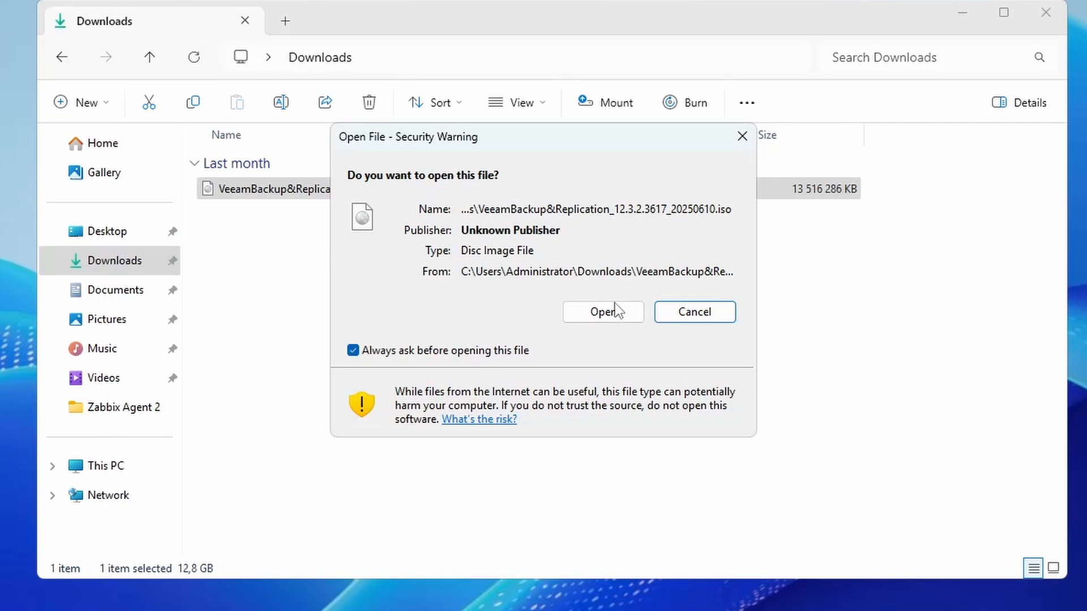
pyautogui.click(612, 311)
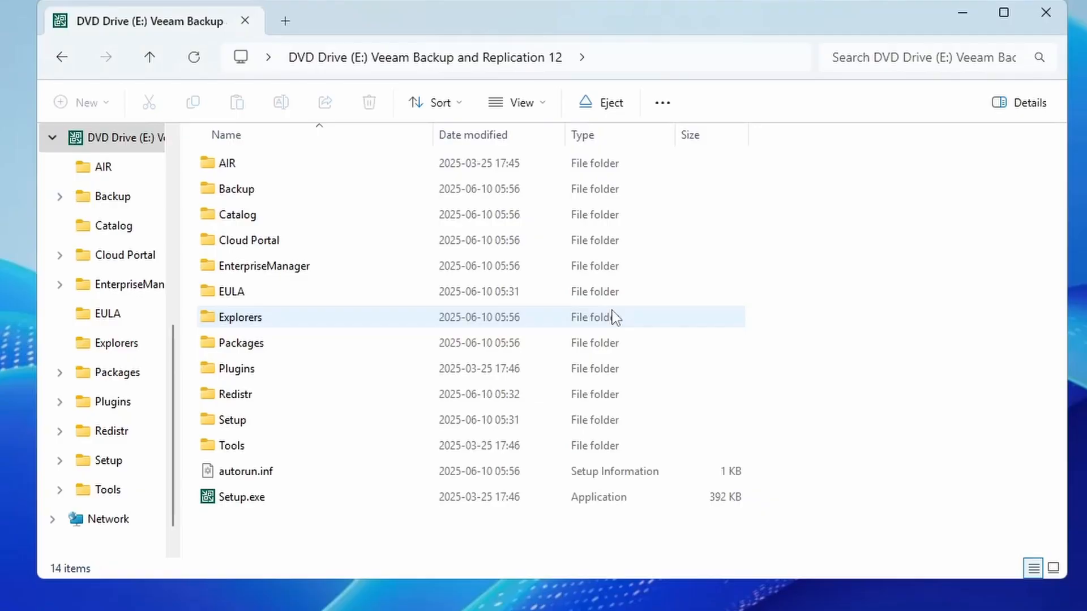
# Step: Run Setup.exe from the mounted Veeam disc as administrator and close the File Explorer window
pyautogui.click(280, 499)
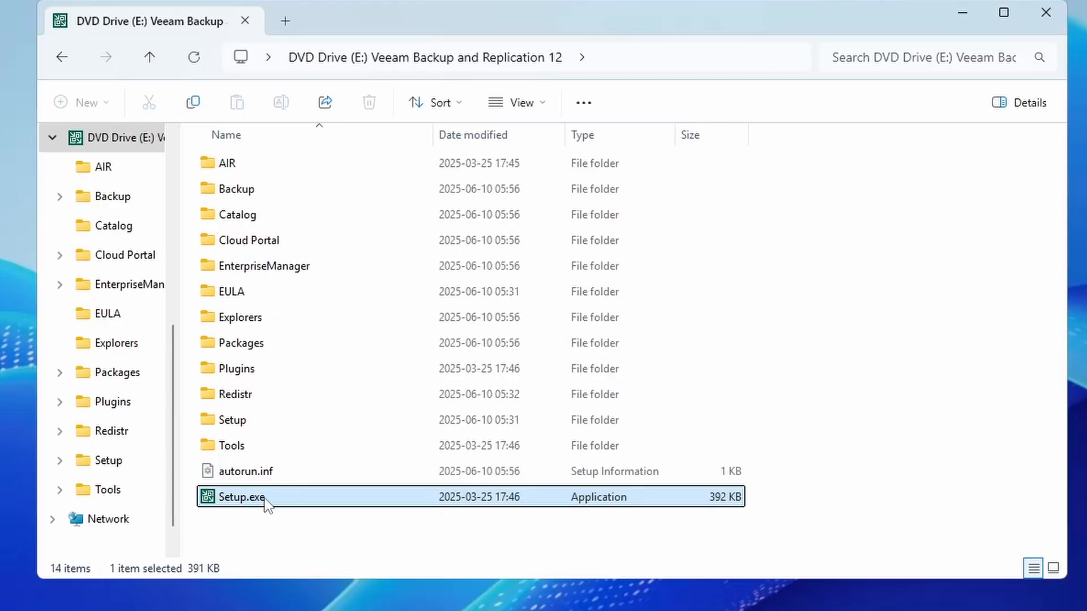
pyautogui.rightClick(266, 502)
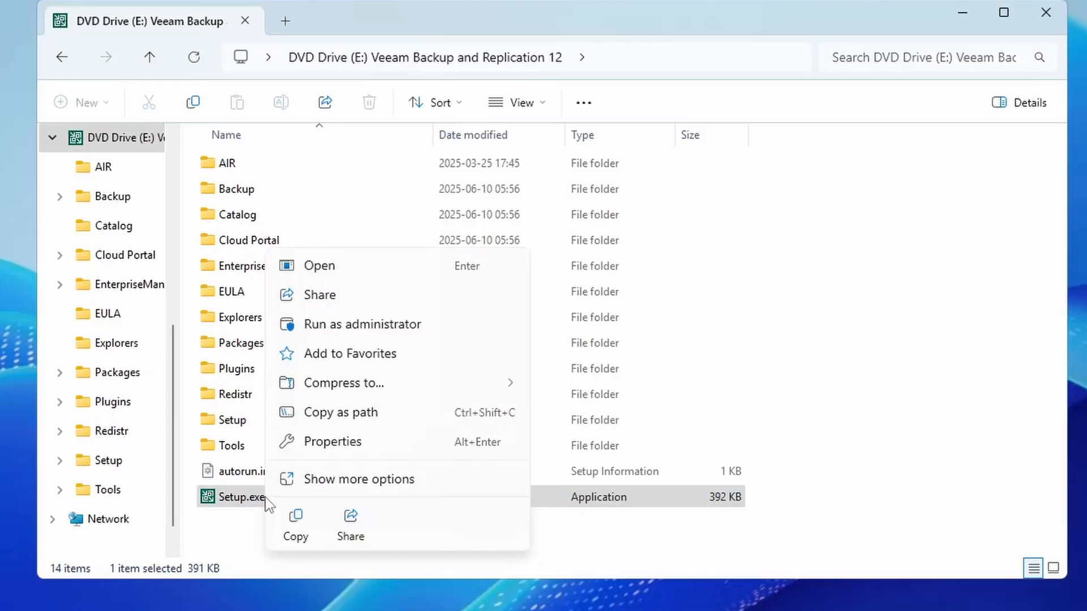
pyautogui.click(387, 329)
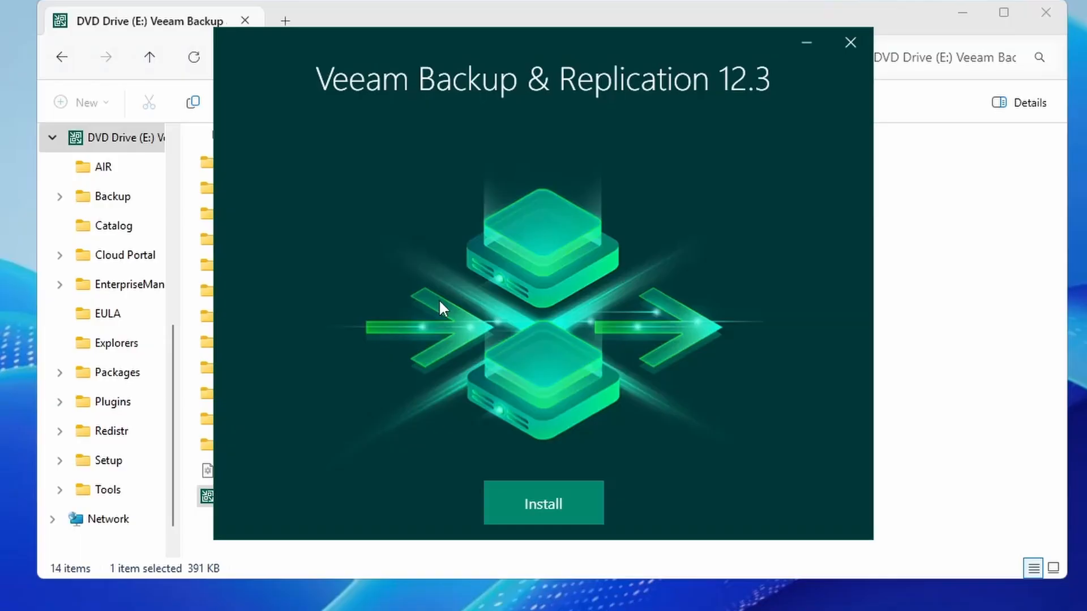
pyautogui.click(1045, 12)
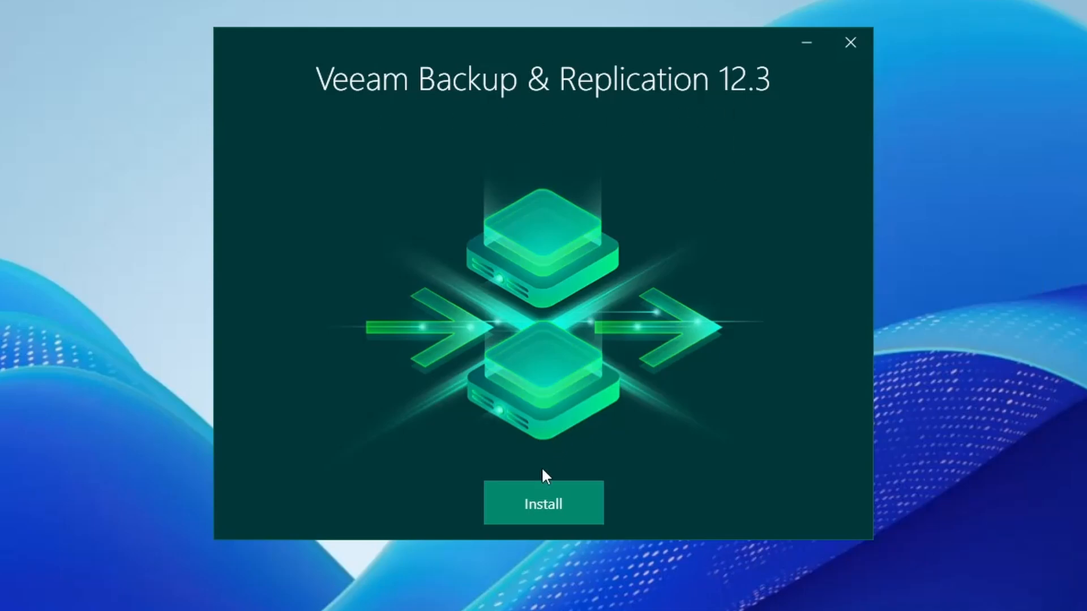
# Step: Install Veeam Backup & Replication, accepting the license agreements and keeping the Community edition license, automatic license updates and default installation settings
pyautogui.click(542, 503)
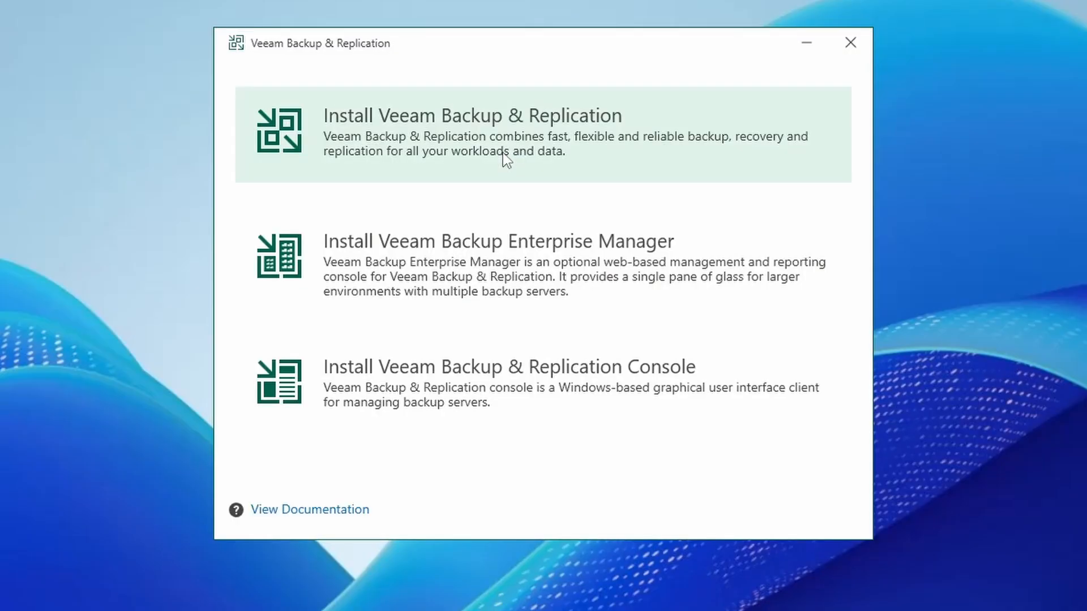
pyautogui.click(577, 161)
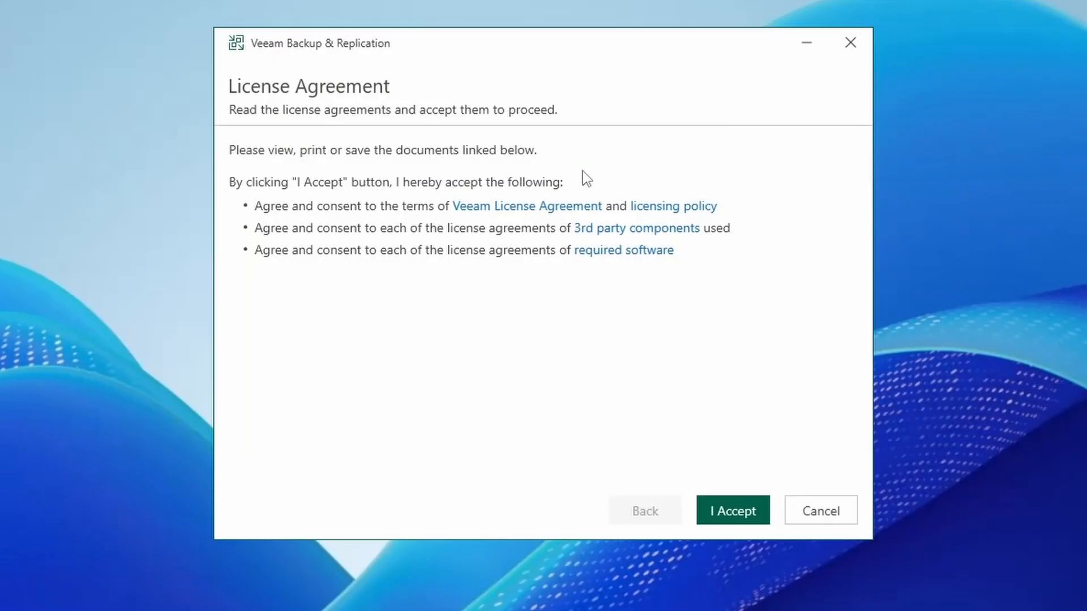
pyautogui.click(735, 512)
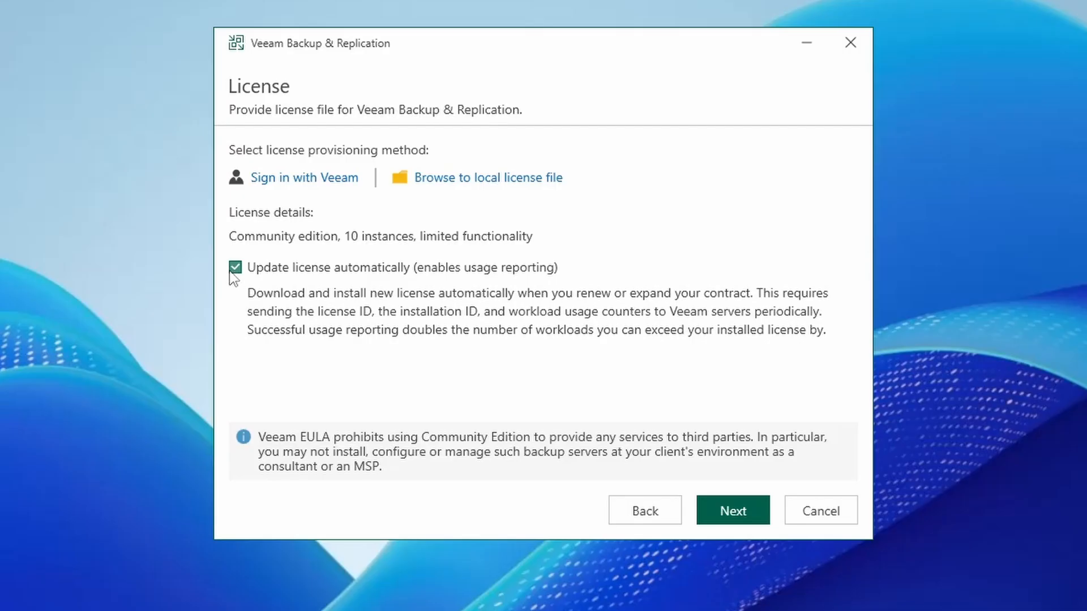
pyautogui.click(727, 505)
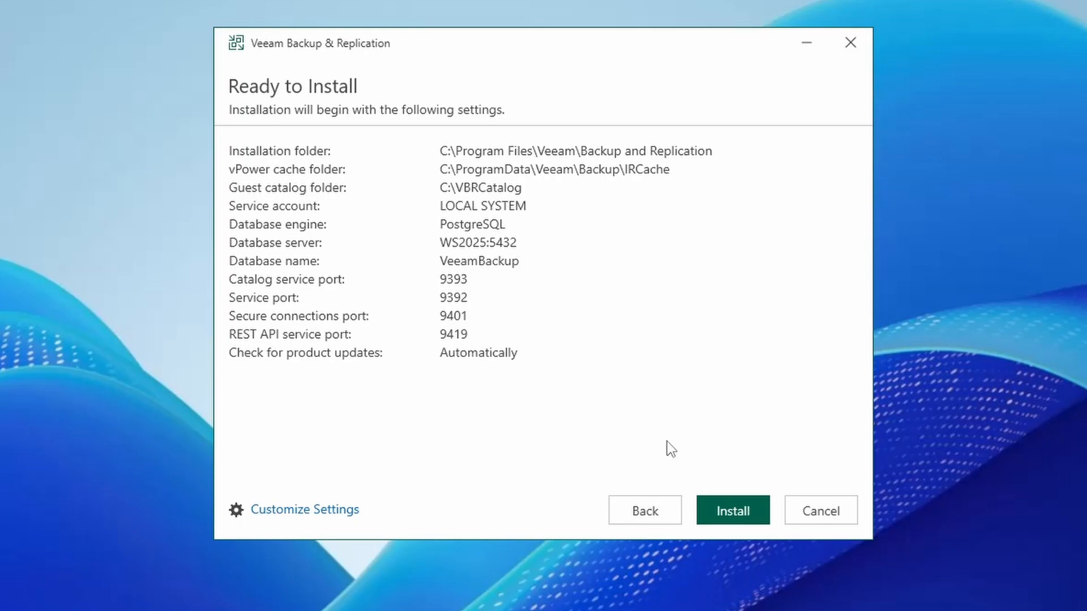
pyautogui.click(736, 512)
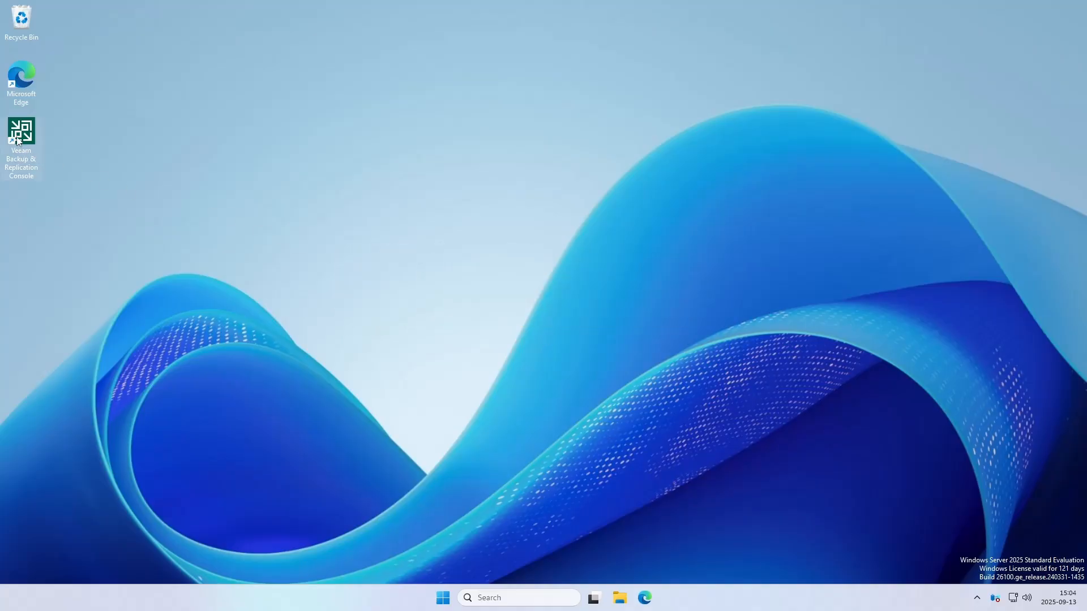
# Step: Move the Veeam Backup & Replication Console shortcut to the middle of the desktop and launch the console
pyautogui.moveTo(21, 136); pyautogui.dragTo(545, 307)
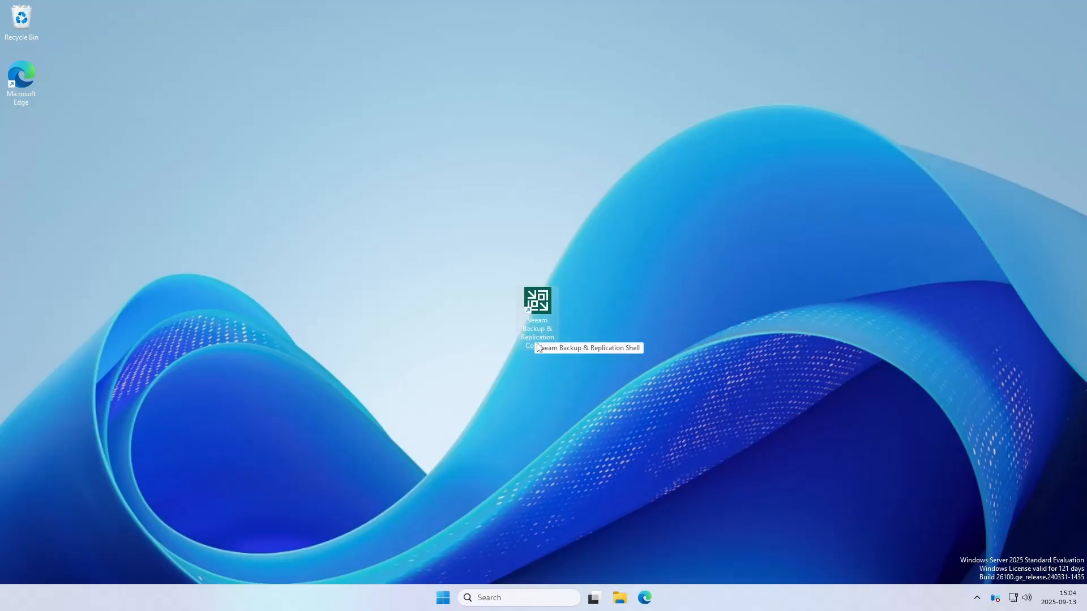
pyautogui.doubleClick(543, 300)
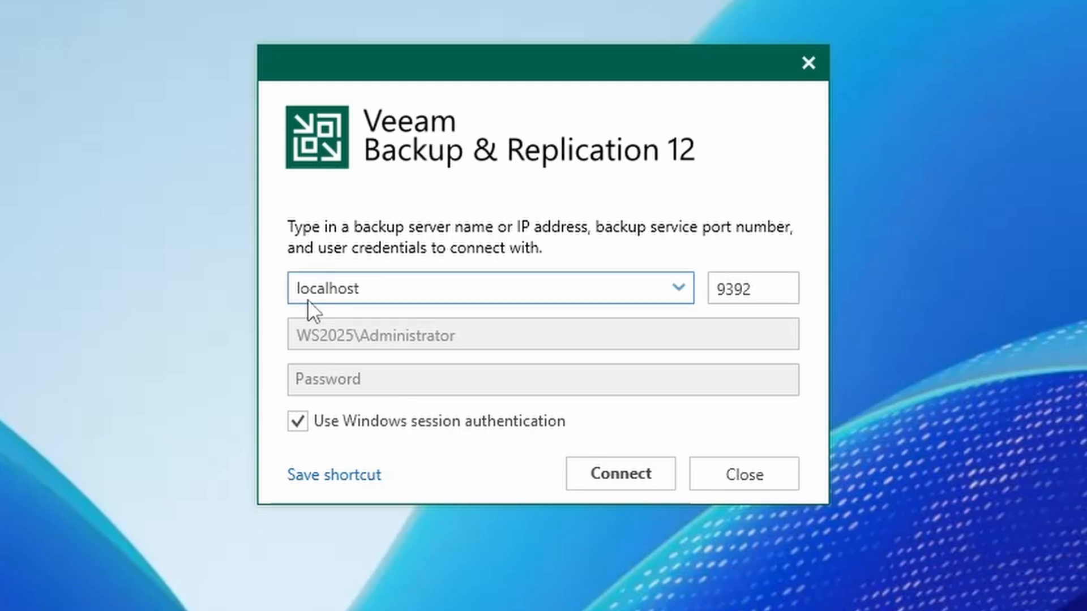
# Step: Connect to the localhost backup server using Windows session authentication and select the Default Backup Repository in the backup infrastructure
pyautogui.click(620, 480)
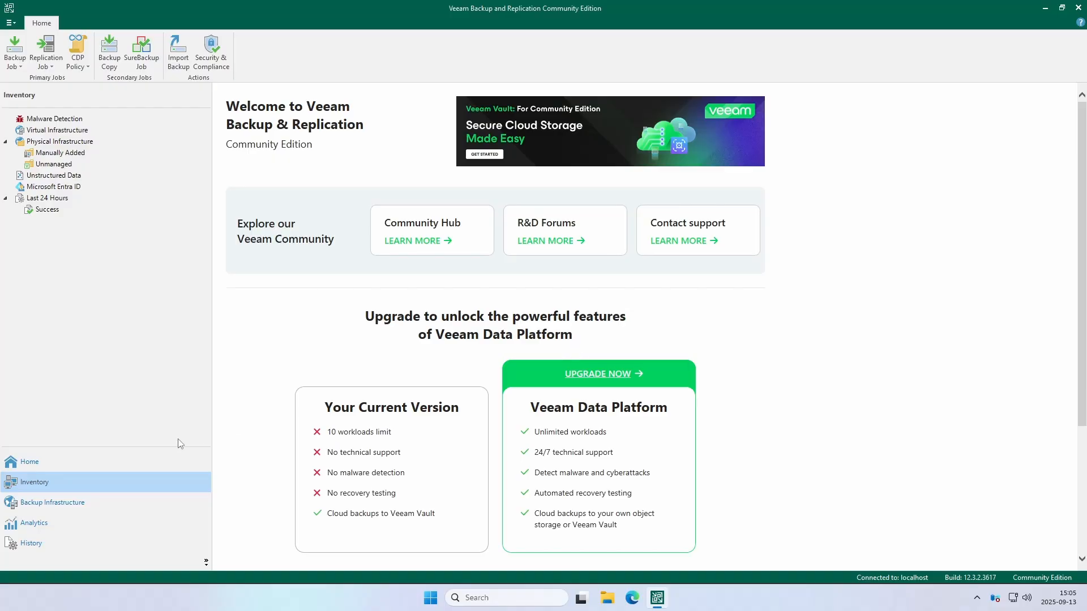
pyautogui.click(82, 502)
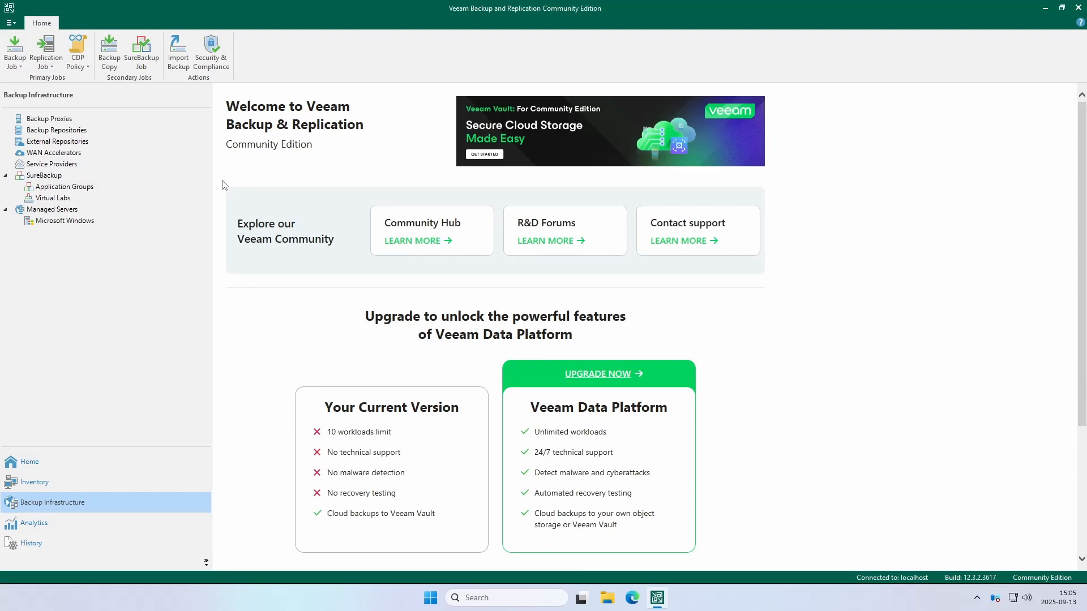
pyautogui.click(57, 134)
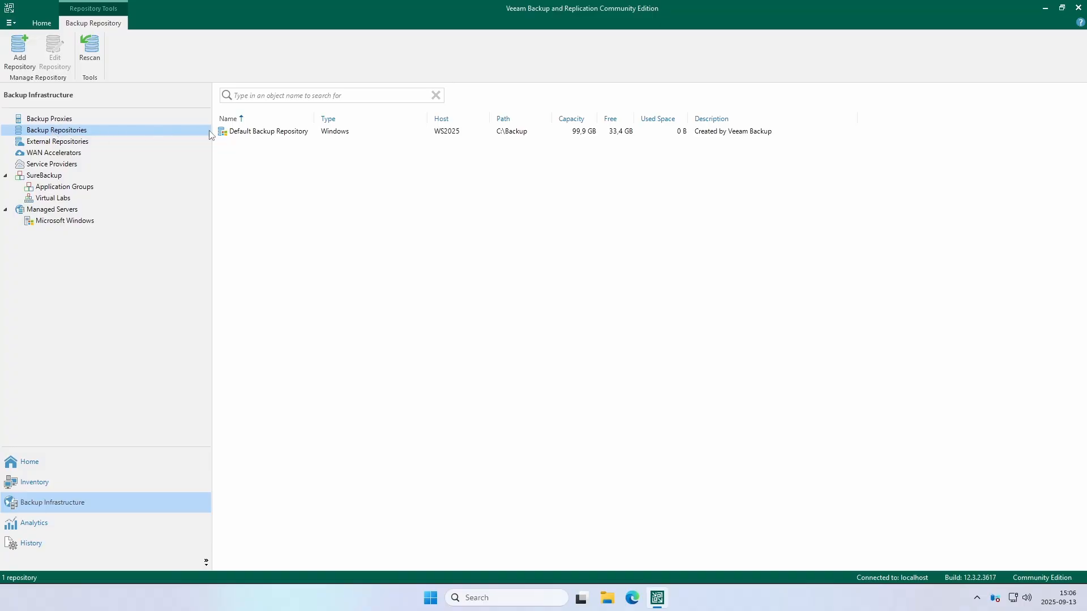
pyautogui.click(514, 134)
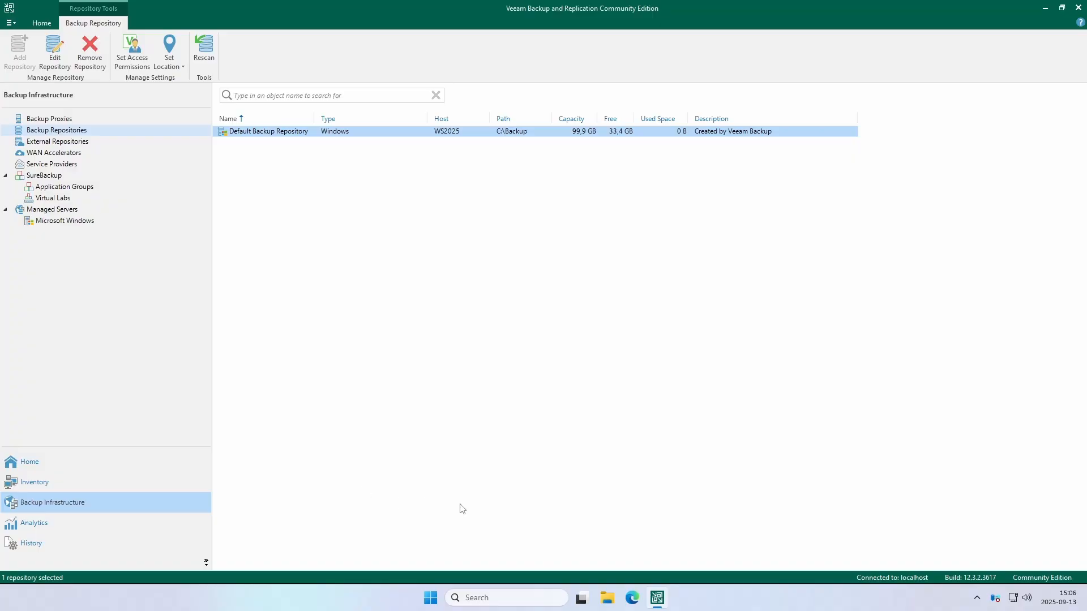
# Step: Create a folder named test_backup at the root of Local Disk (C:) in File Explorer
pyautogui.click(607, 587)
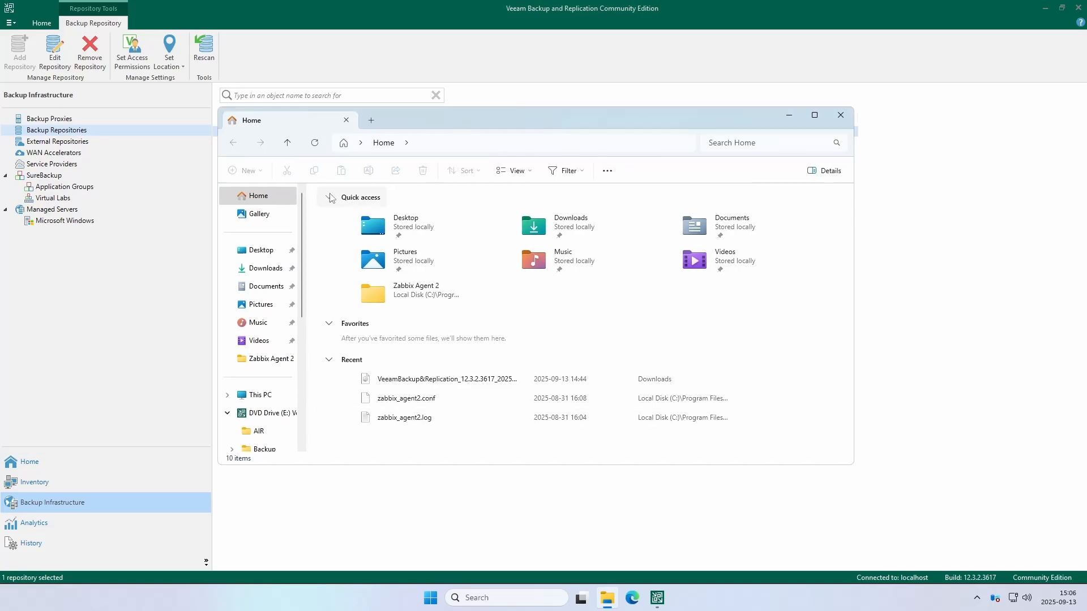
pyautogui.click(262, 398)
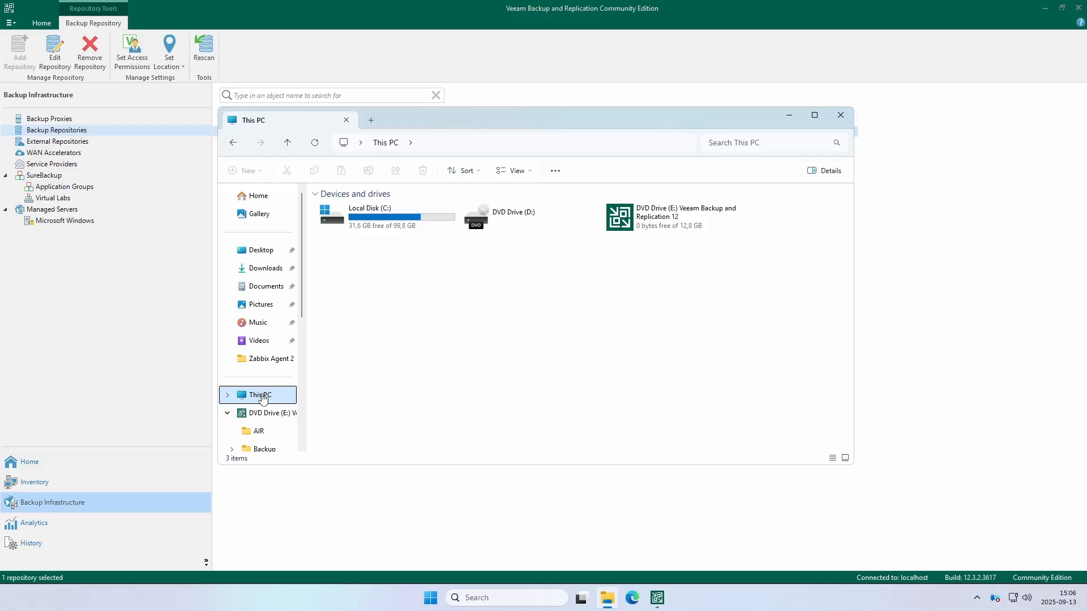
pyautogui.doubleClick(379, 227)
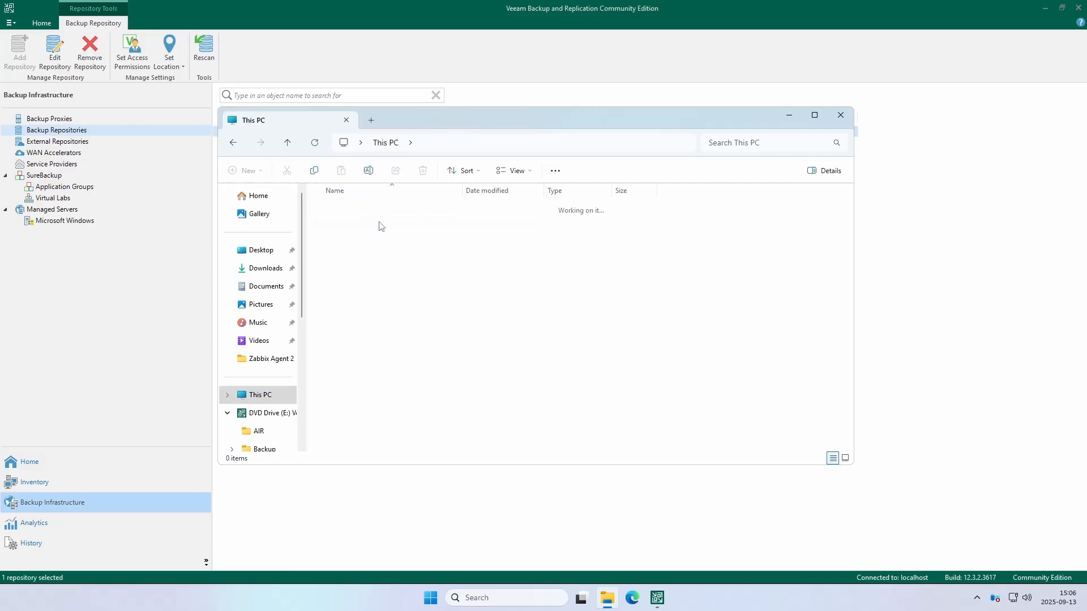
pyautogui.rightClick(383, 352)
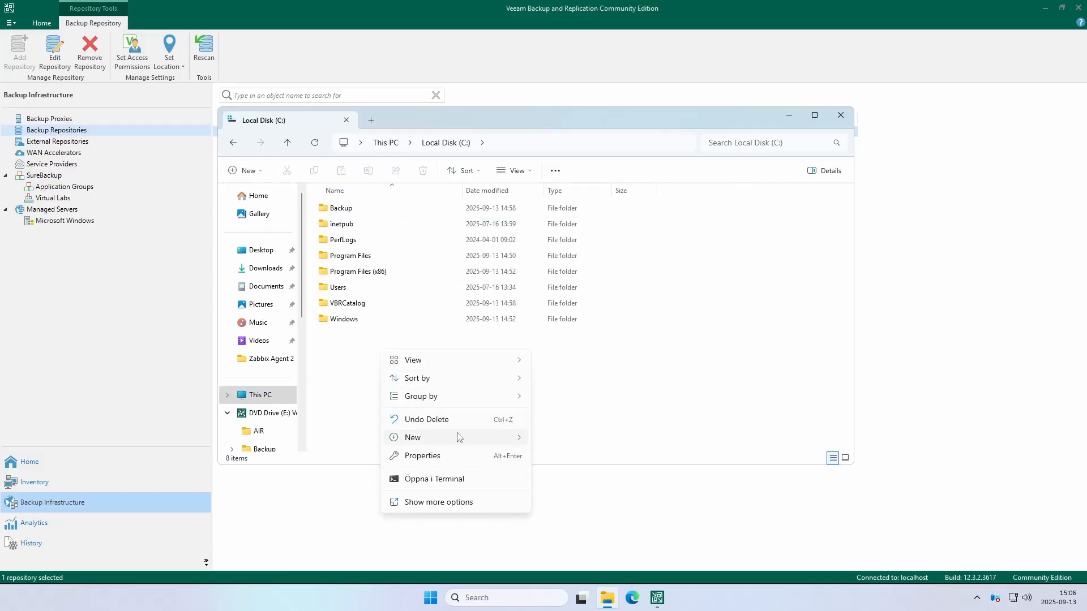
pyautogui.moveTo(459, 436)
pyautogui.click(554, 437)
pyautogui.write('test_backup')
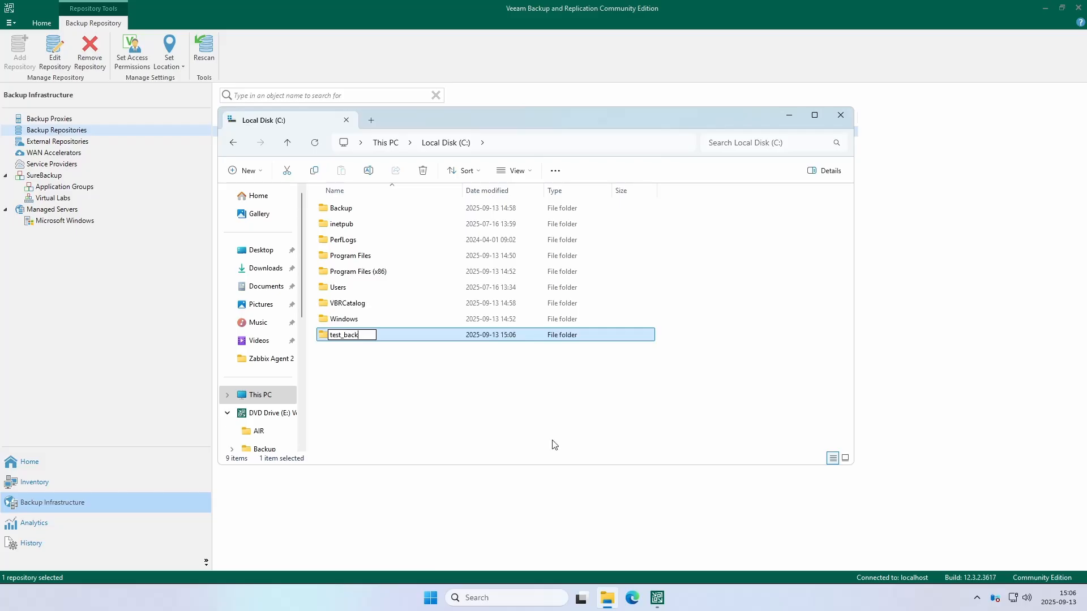
pyautogui.press('Return')
# Step: Create a text document with its default name inside the test_backup folder and return to the C: drive root
pyautogui.doubleClick(423, 339)
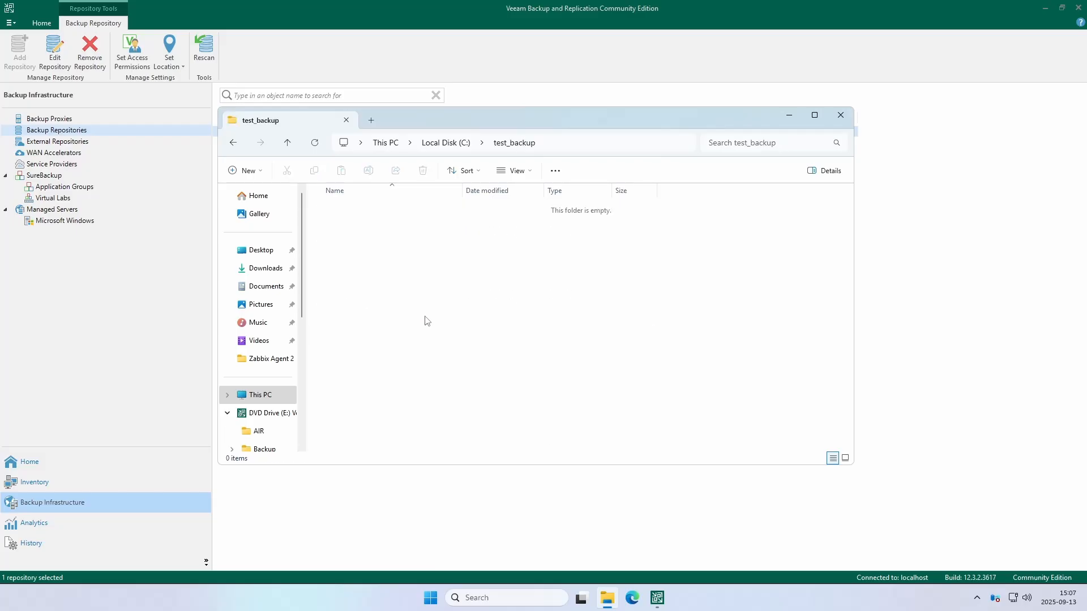
pyautogui.rightClick(426, 318)
pyautogui.moveTo(464, 405)
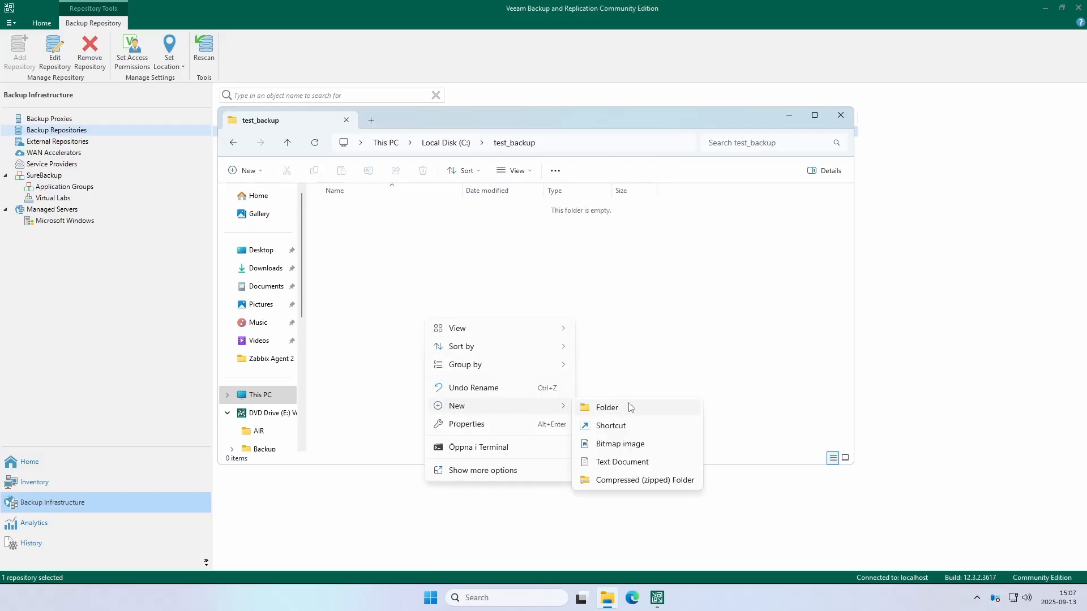
pyautogui.click(622, 459)
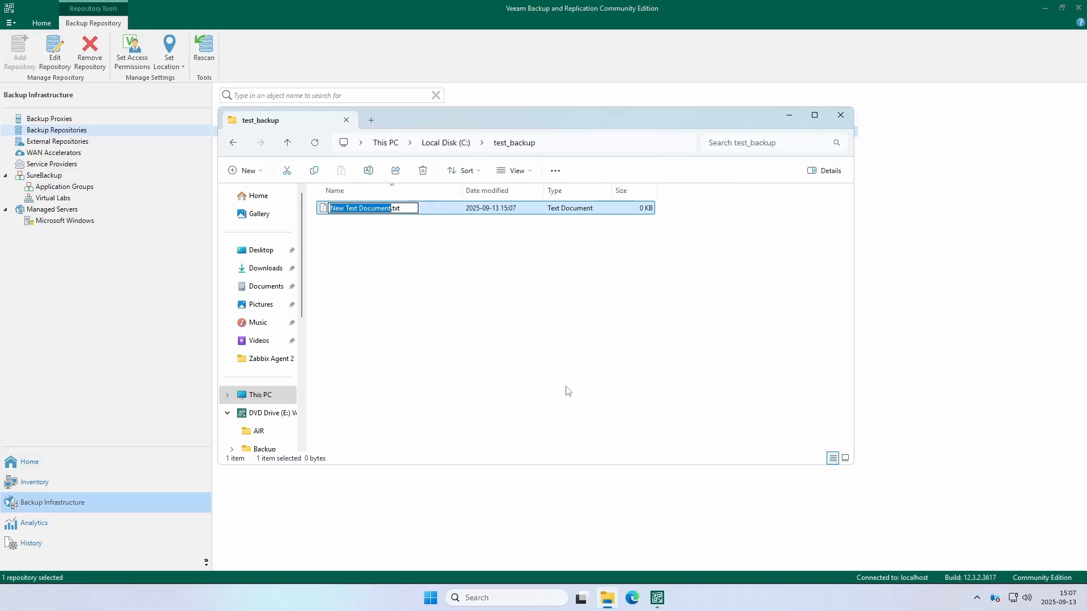
pyautogui.press('Return')
pyautogui.hotkey('alt', 'Left')
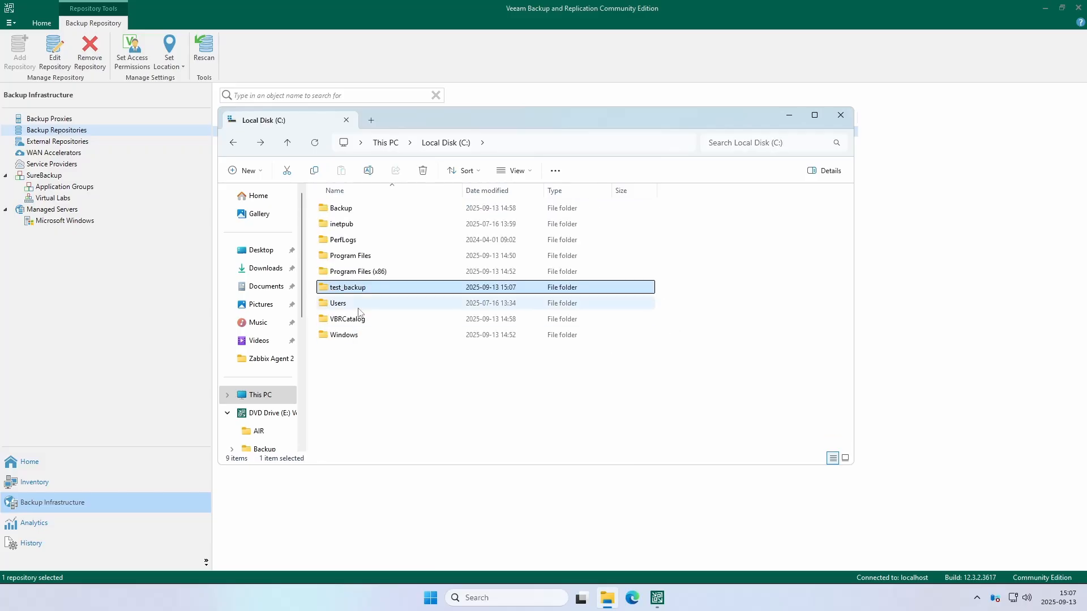
# Step: Open the network sharing settings of the test_backup folder and add Everyone to the people it is shared with
pyautogui.rightClick(355, 294)
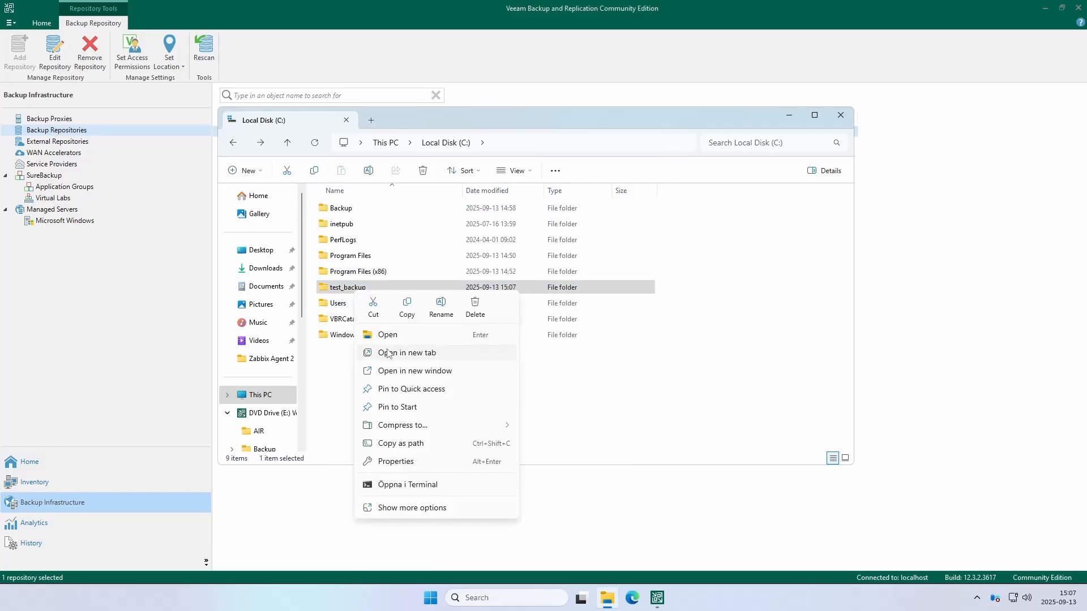
pyautogui.click(419, 508)
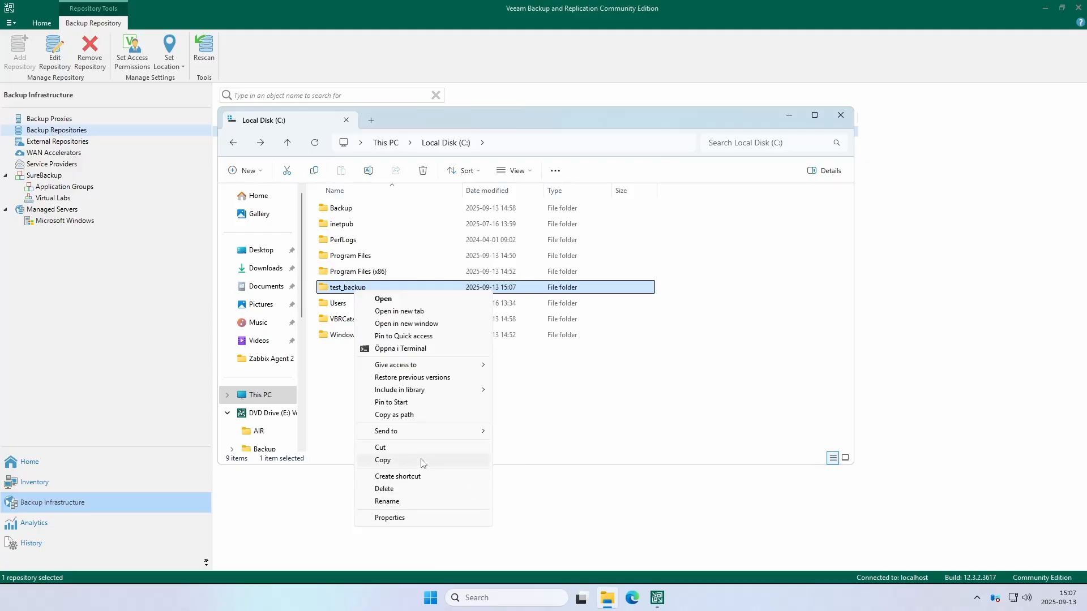
pyautogui.click(398, 518)
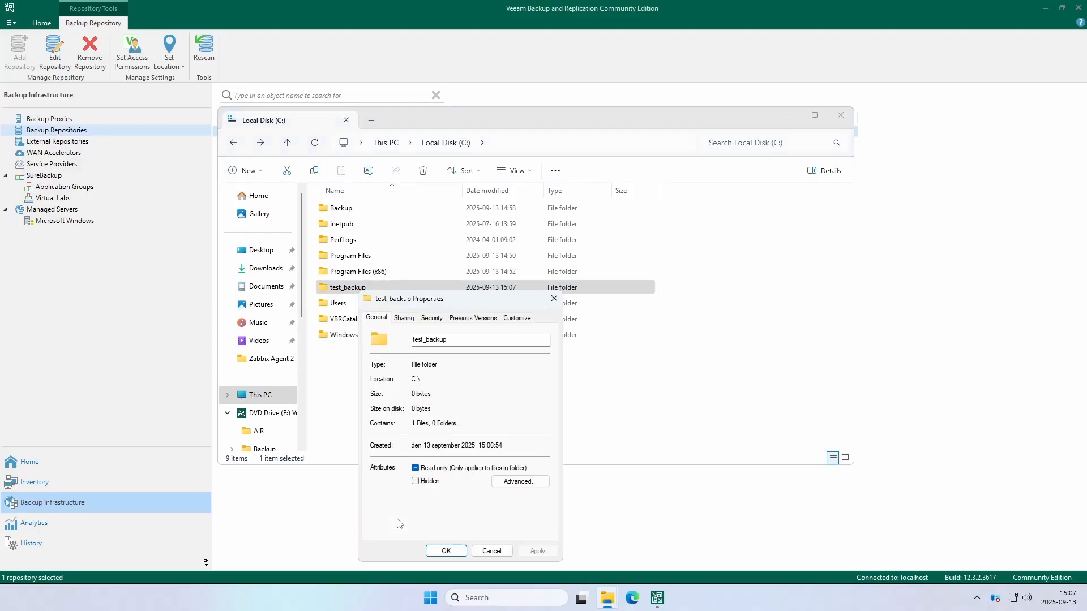
pyautogui.click(403, 318)
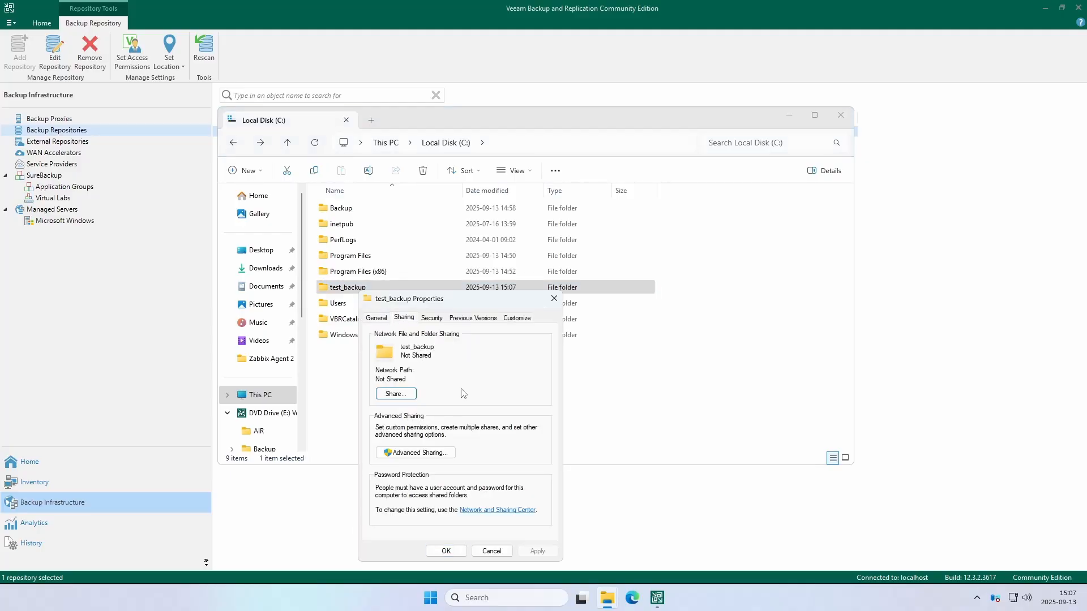
pyautogui.click(410, 396)
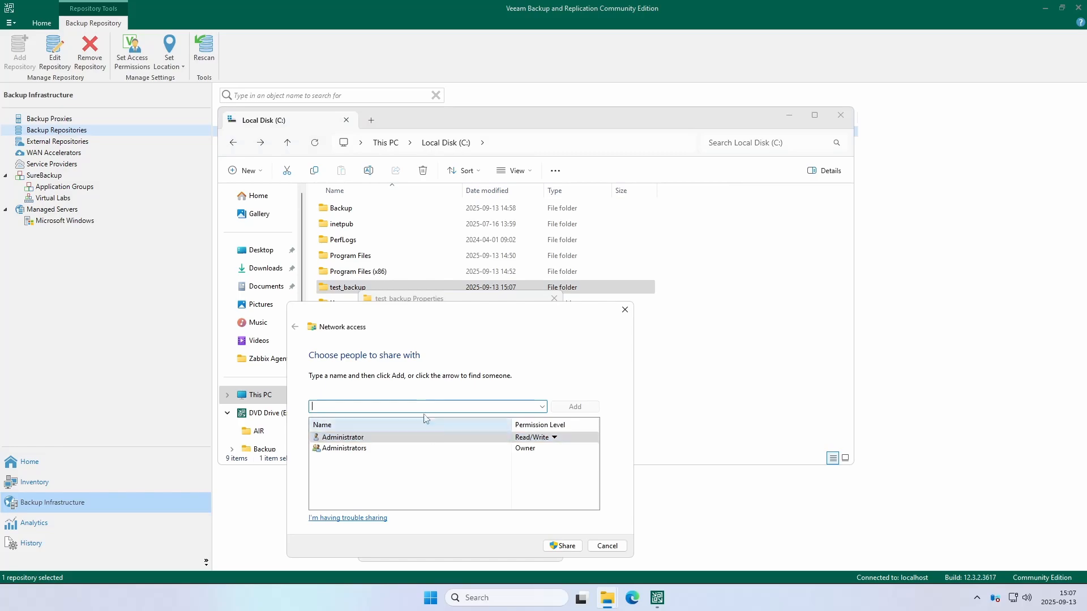
pyautogui.write('Everyio')
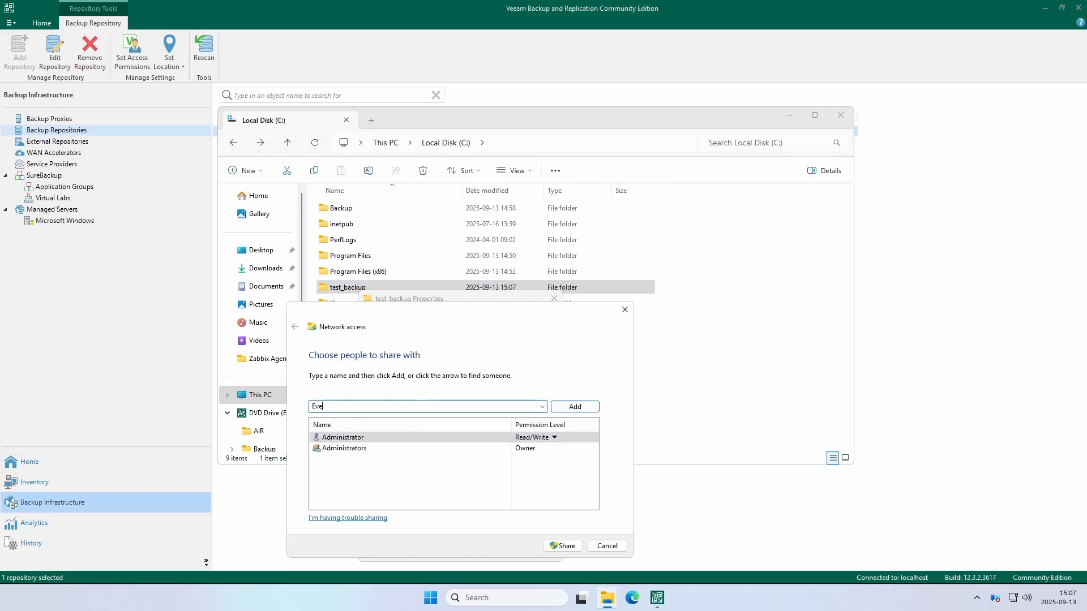
pyautogui.press('BackSpace')
pyautogui.press('BackSpace')
pyautogui.write('one')
pyautogui.press('Return')
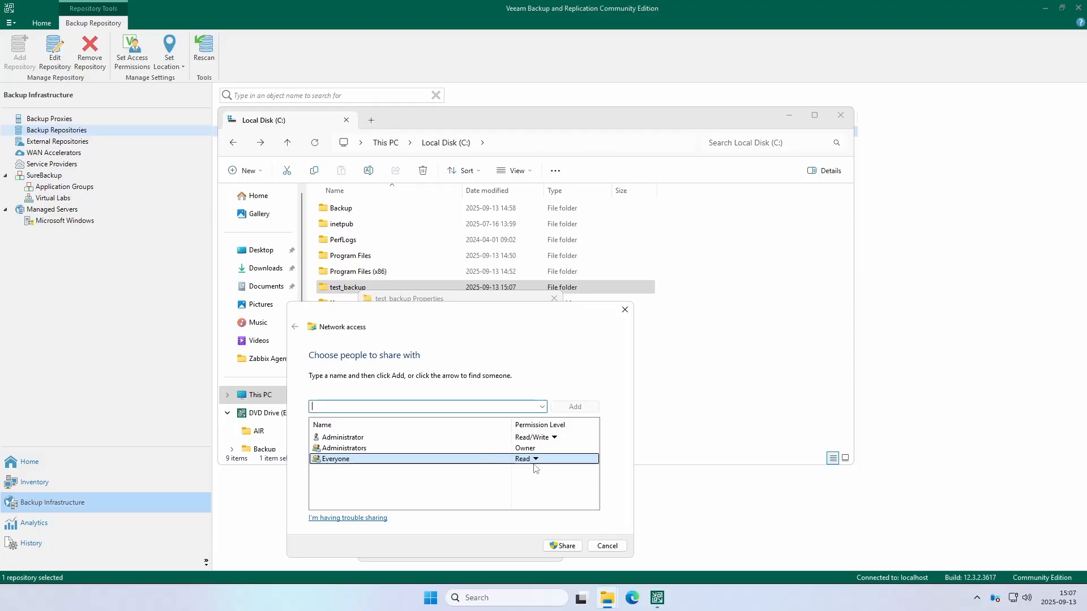
# Step: Share the test_backup folder, turning on network discovery and file sharing for all public networks, and close the folder properties and File Explorer
pyautogui.click(566, 545)
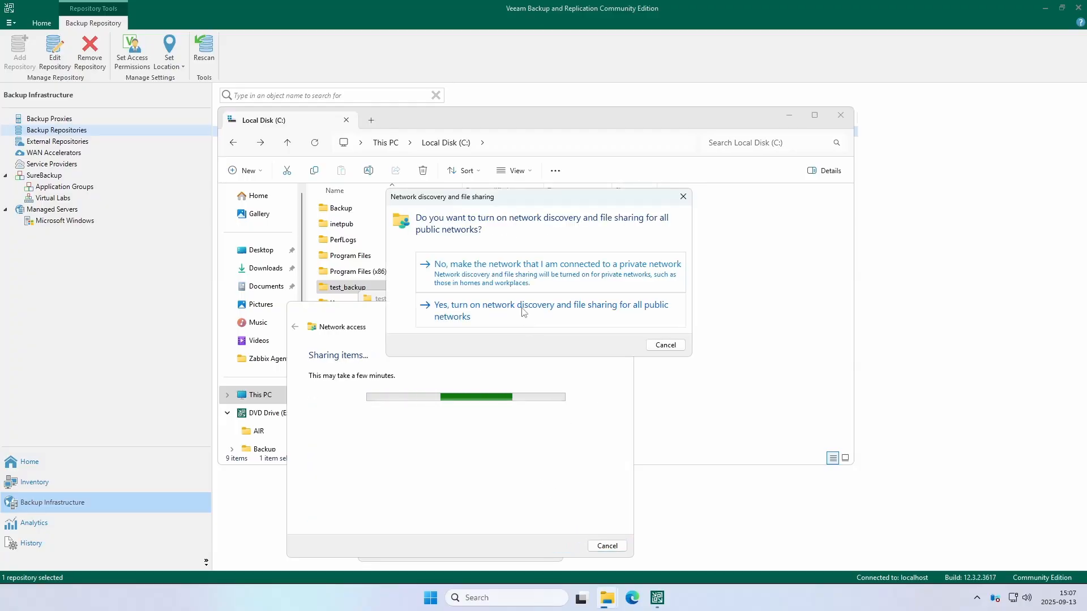
pyautogui.click(517, 310)
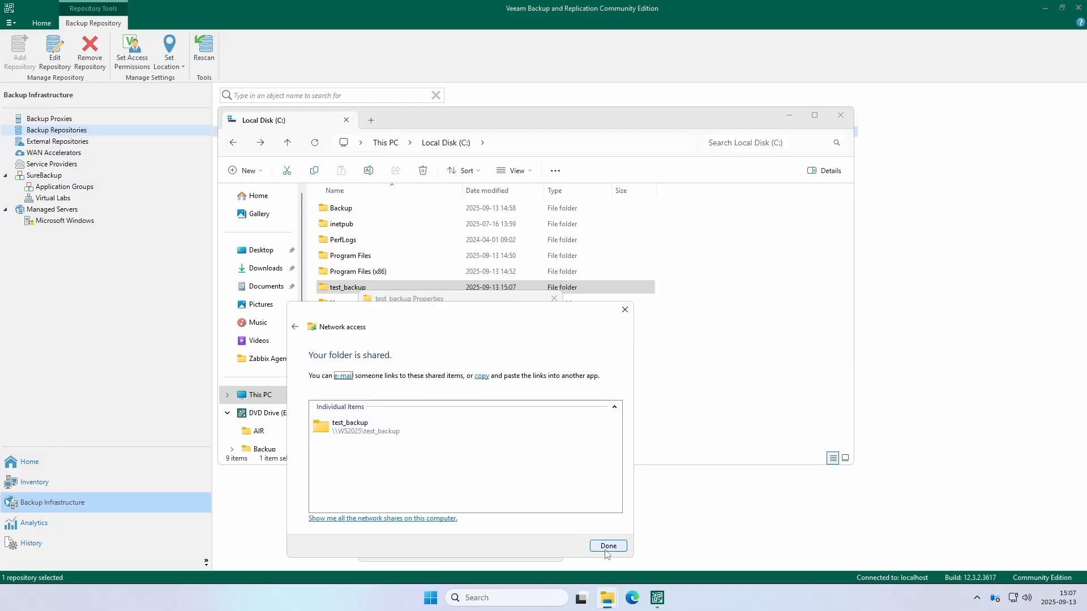
pyautogui.click(606, 548)
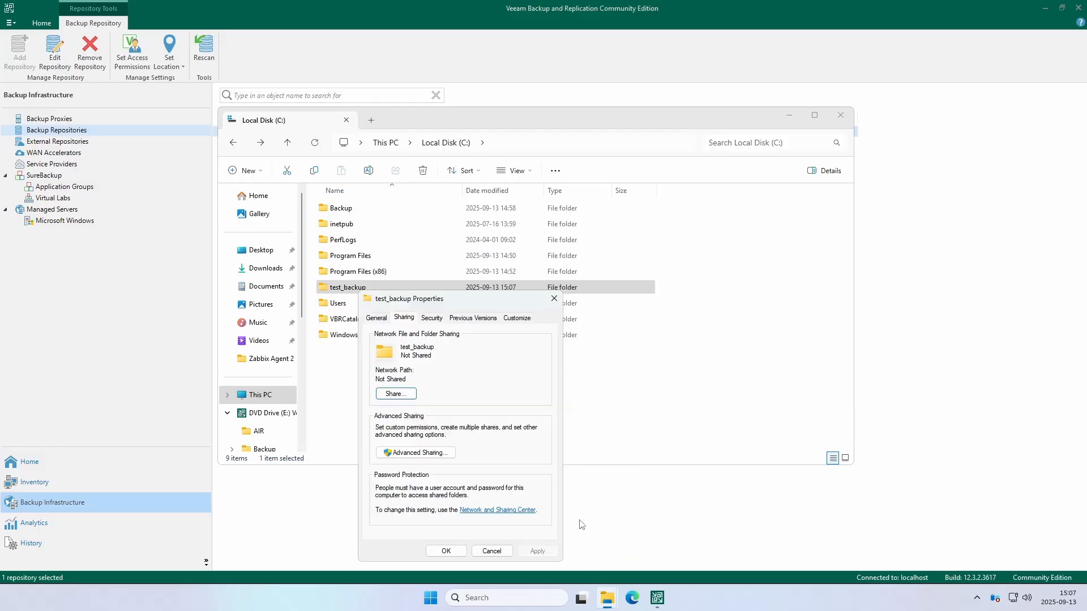
pyautogui.click(446, 551)
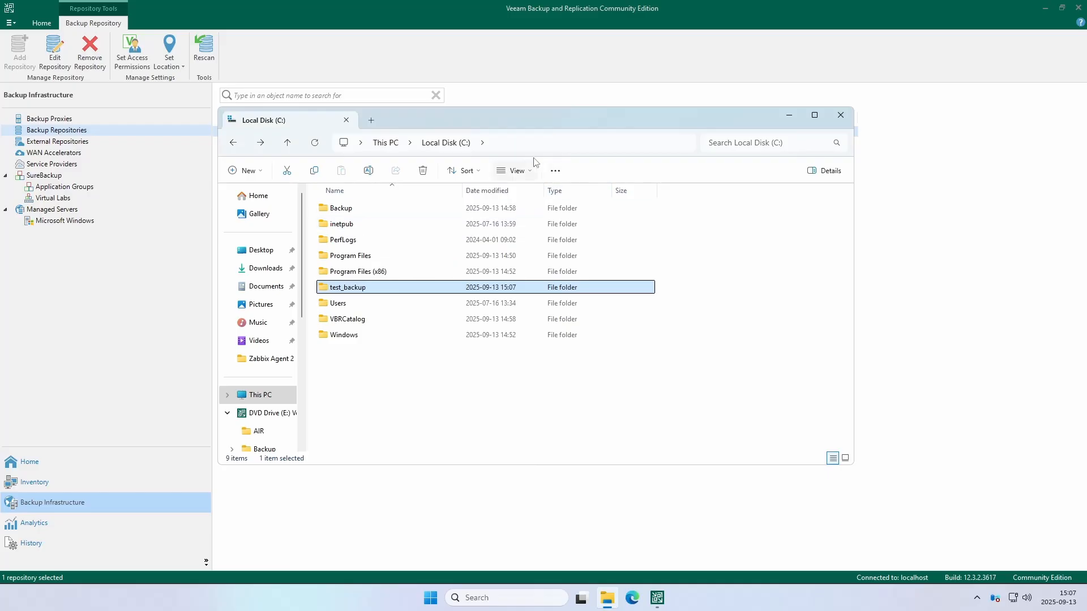
pyautogui.click(346, 120)
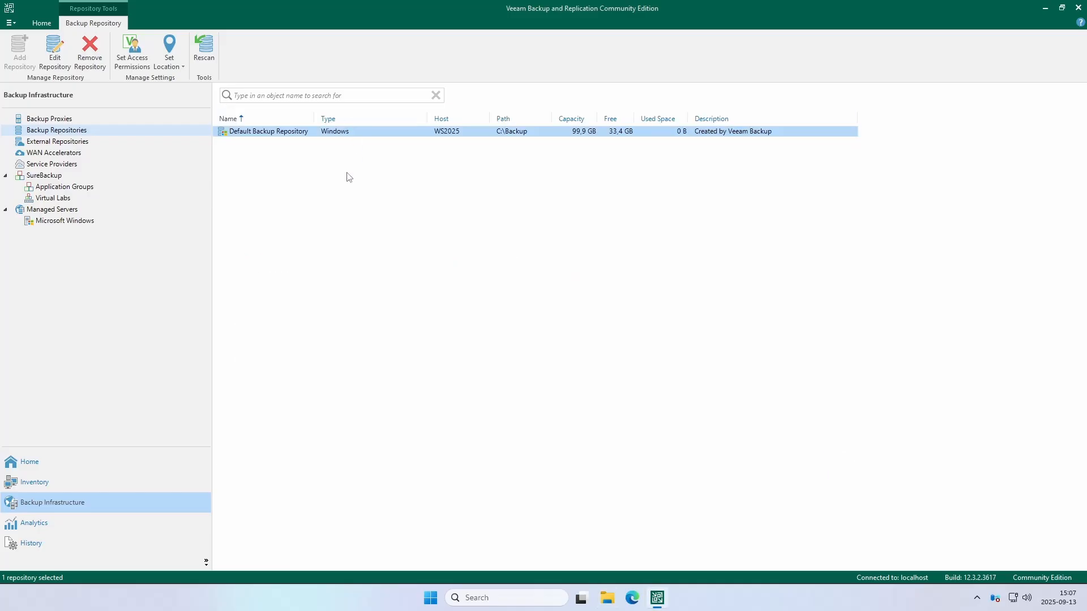
# Step: Start a new file share backup job from the Jobs list, agree to add a file share first, and dismiss the storage integration error
pyautogui.click(74, 484)
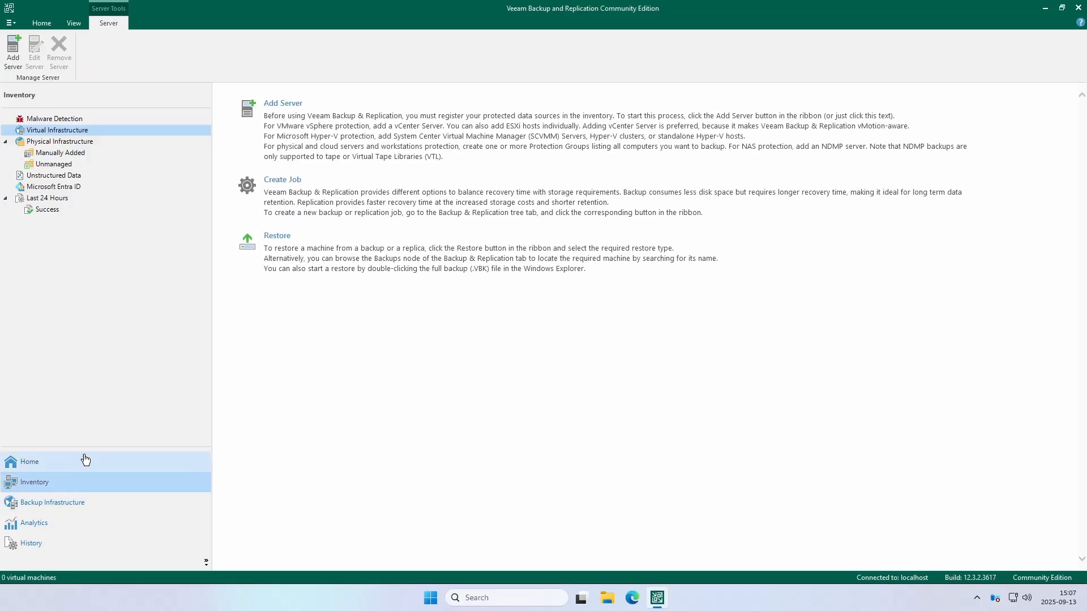
pyautogui.click(290, 207)
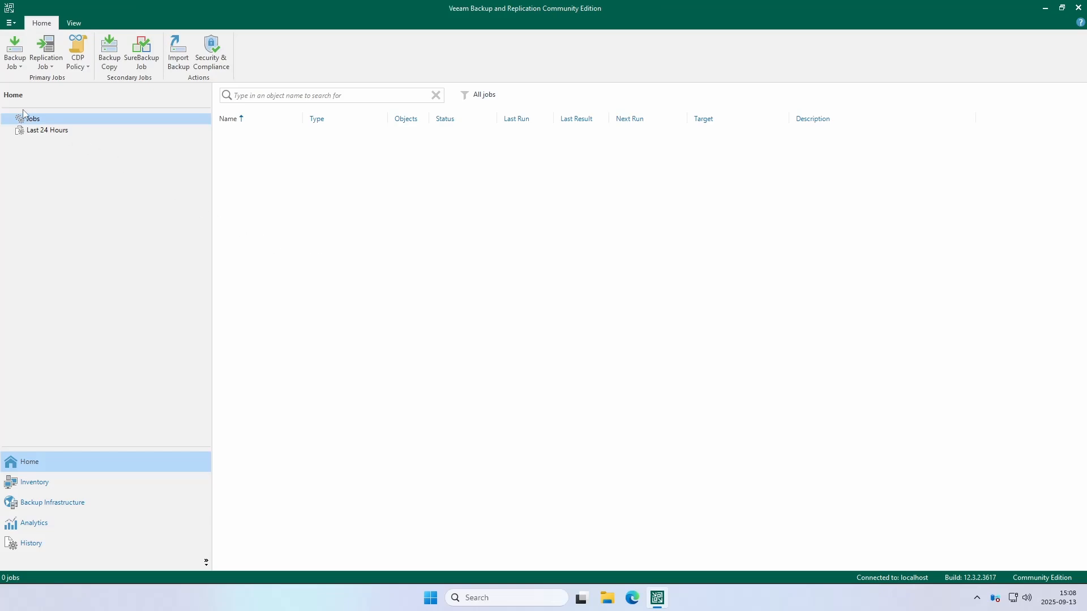
pyautogui.rightClick(292, 207)
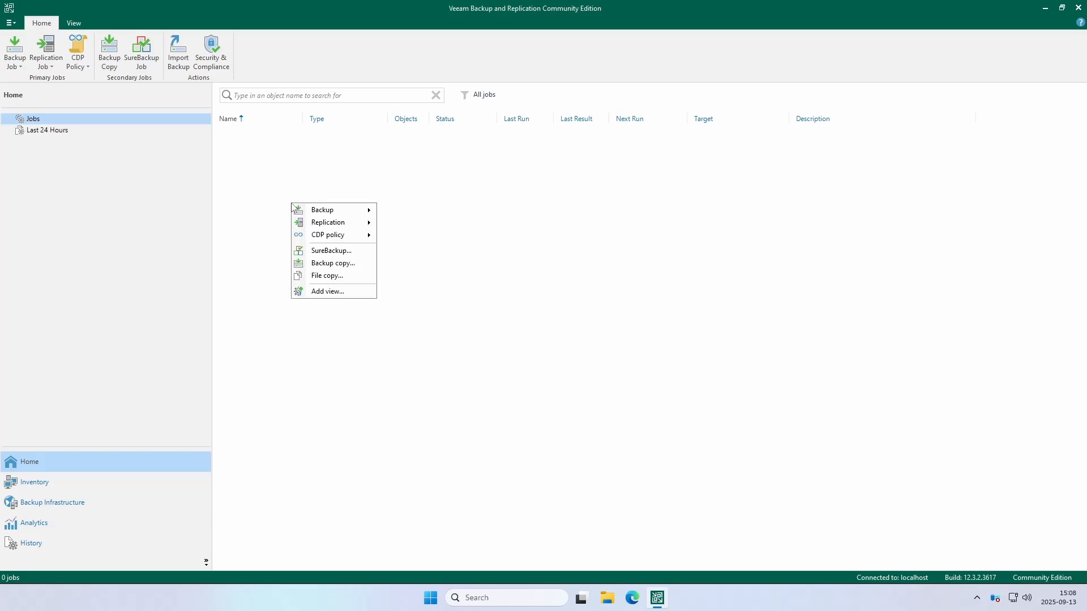
pyautogui.moveTo(309, 210)
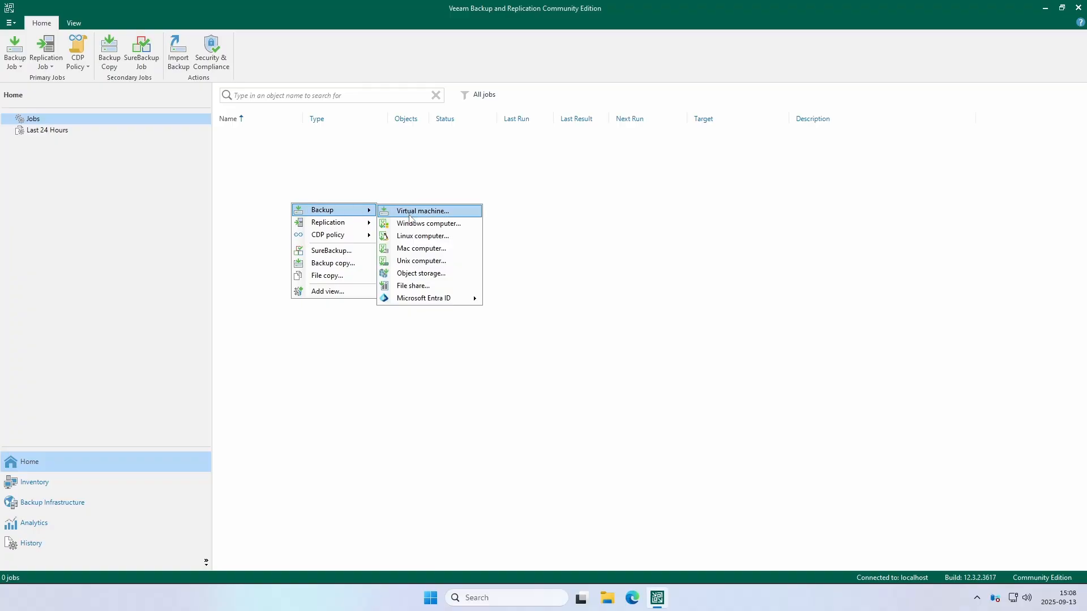
pyautogui.click(426, 291)
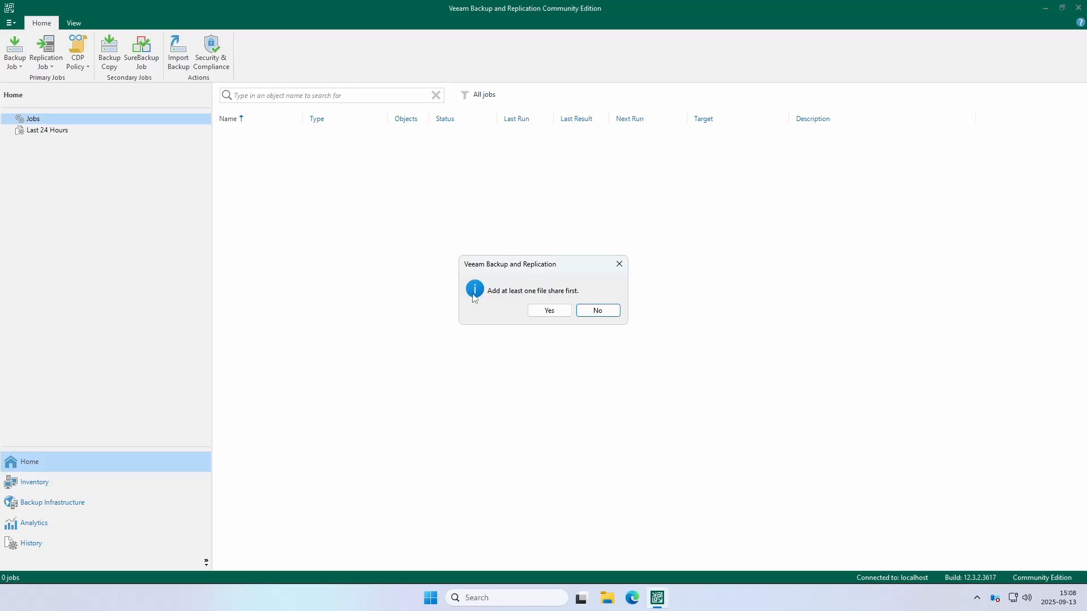
pyautogui.click(549, 311)
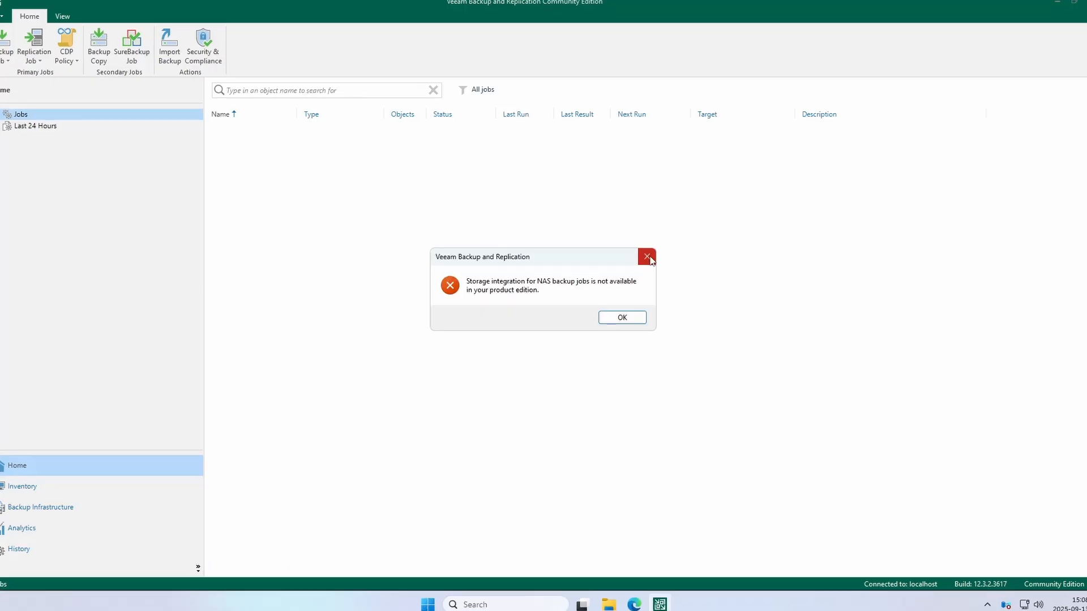
pyautogui.click(647, 258)
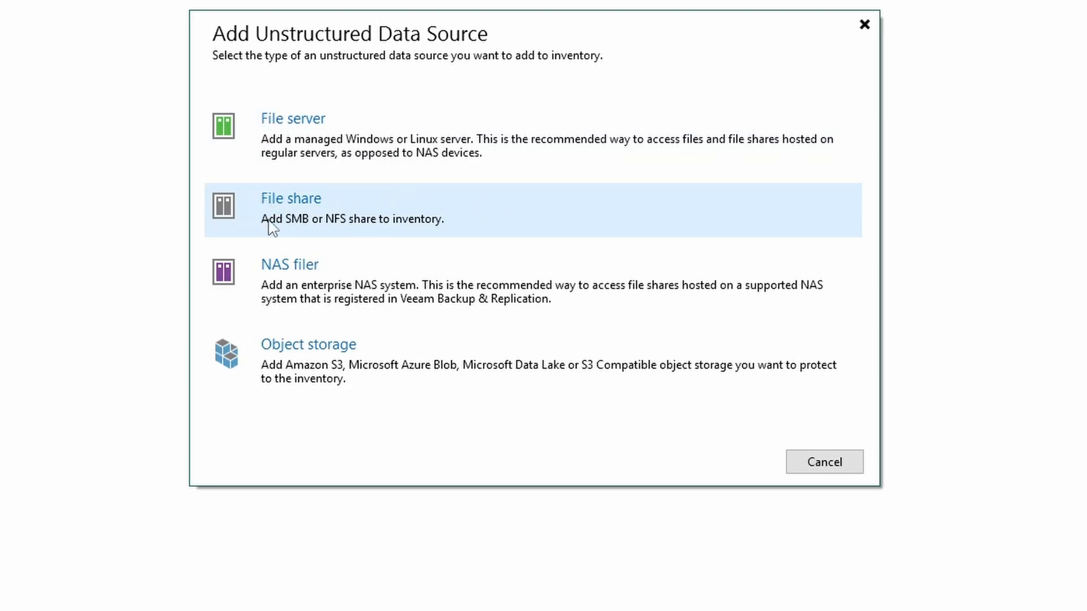
# Step: Add the SMB file share \\localhost\test_backup to the inventory without access credentials, keeping the default proxy and cache repository settings
pyautogui.click(518, 222)
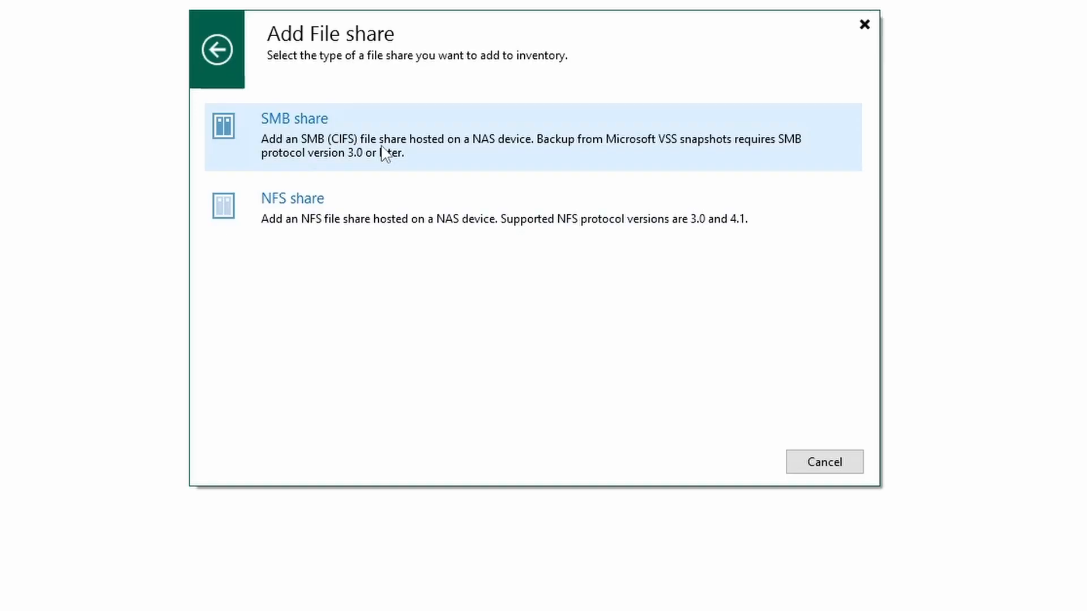
pyautogui.click(385, 154)
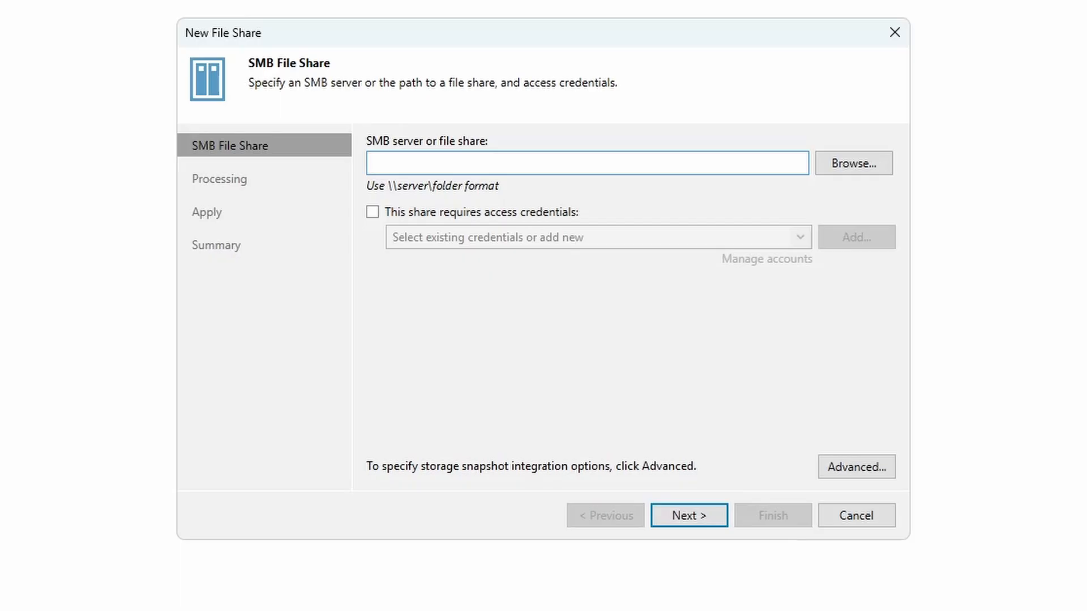
pyautogui.write('\\\\')
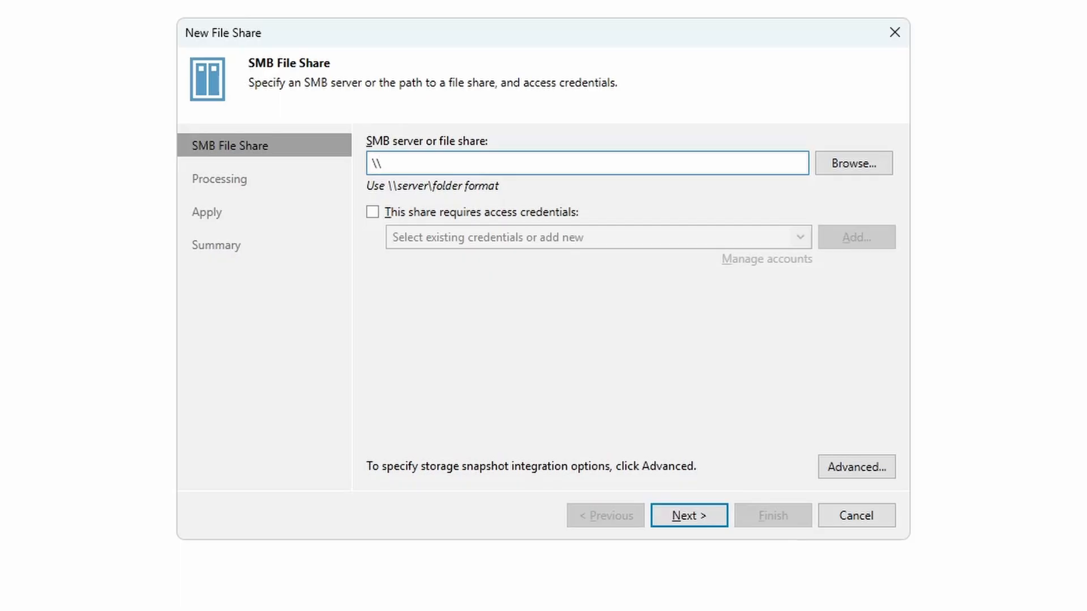
pyautogui.write('localhost\\test_backup')
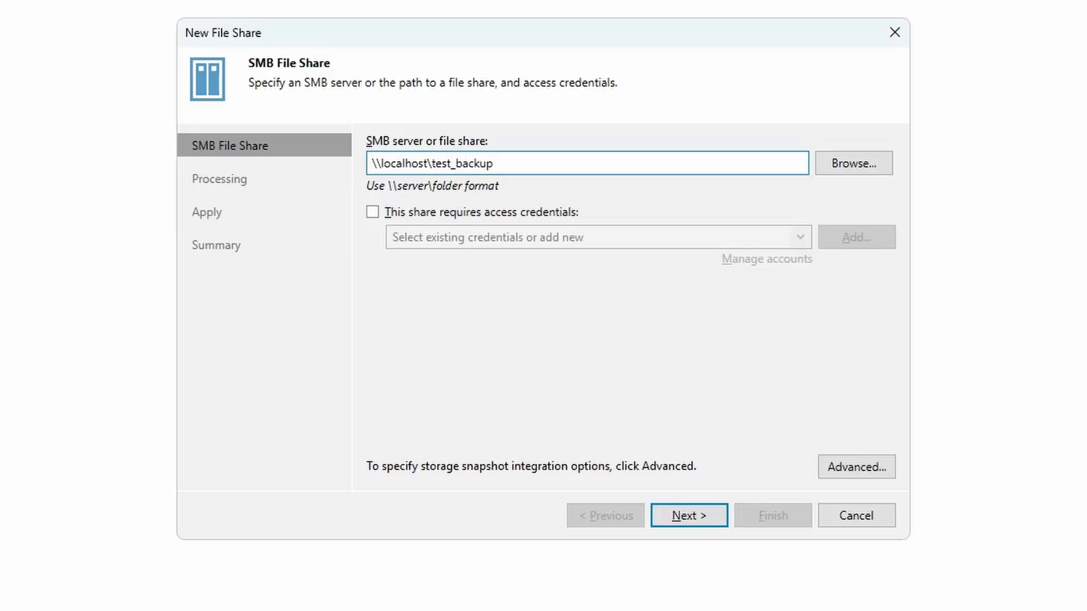
pyautogui.click(694, 524)
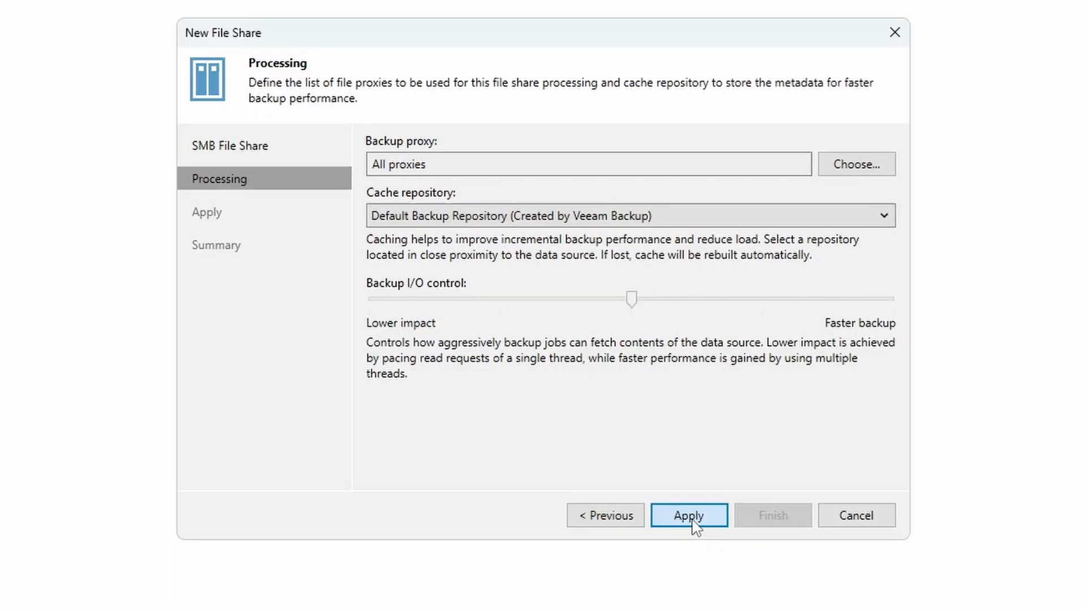
pyautogui.click(694, 517)
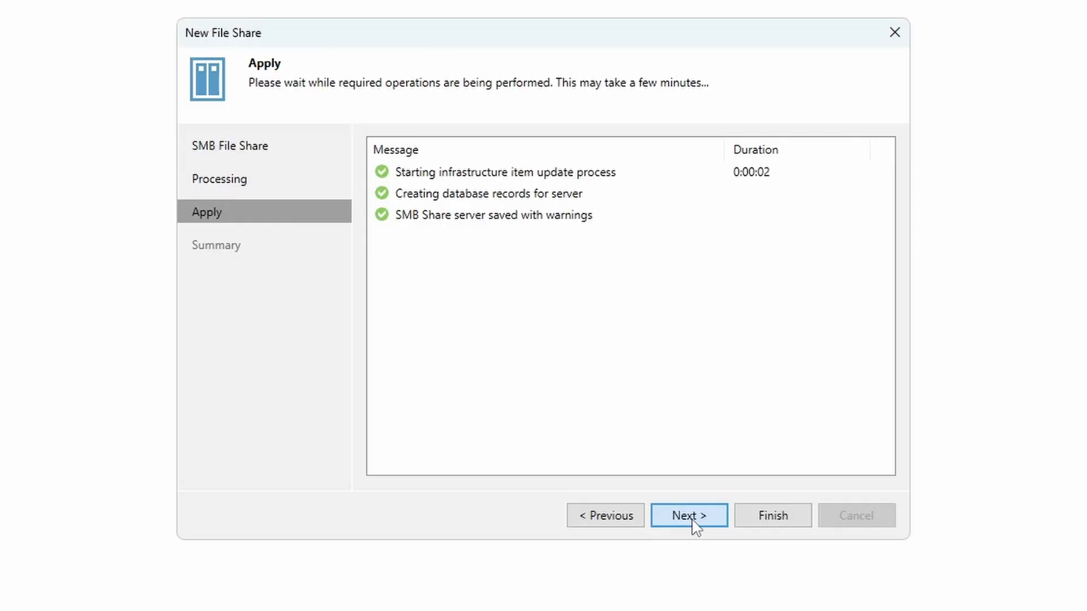
pyautogui.click(692, 520)
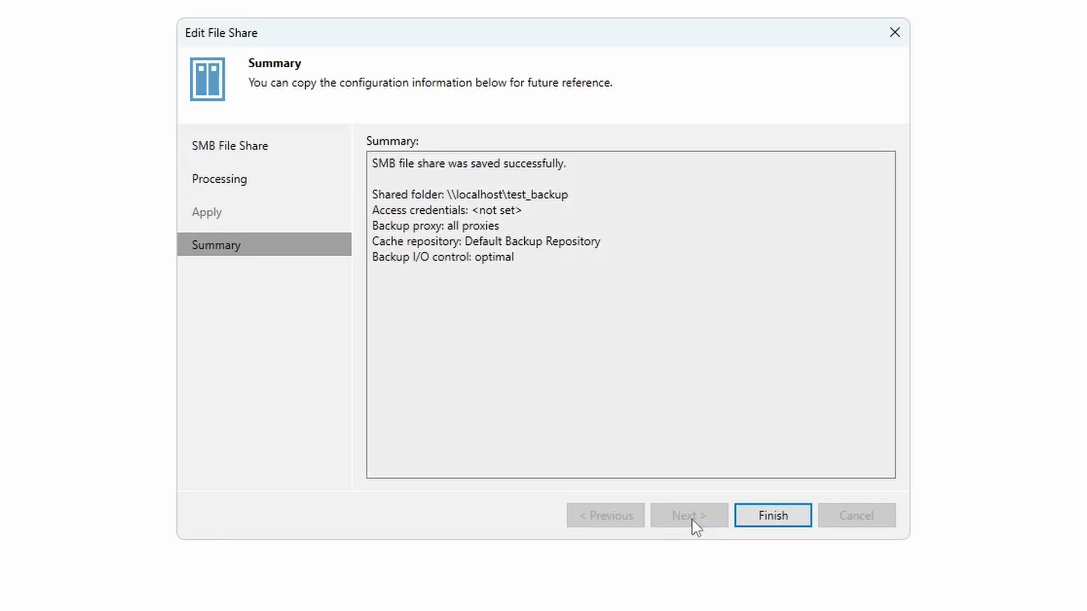
pyautogui.click(743, 516)
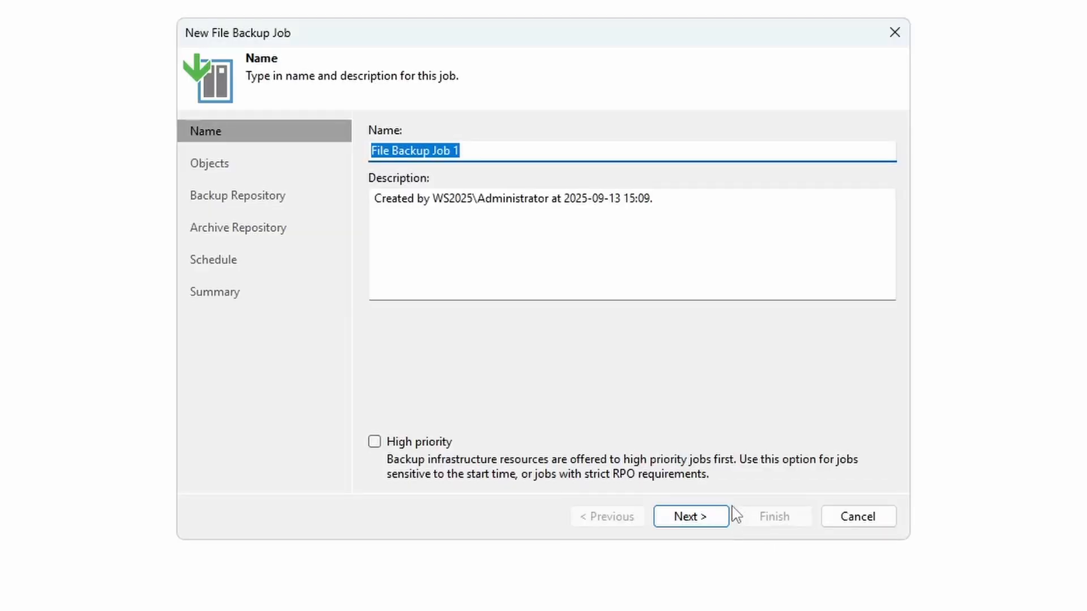
# Step: Keep the default name for the file backup job and add New Text Document.txt from \\localhost\test_backup as its object
pyautogui.click(707, 526)
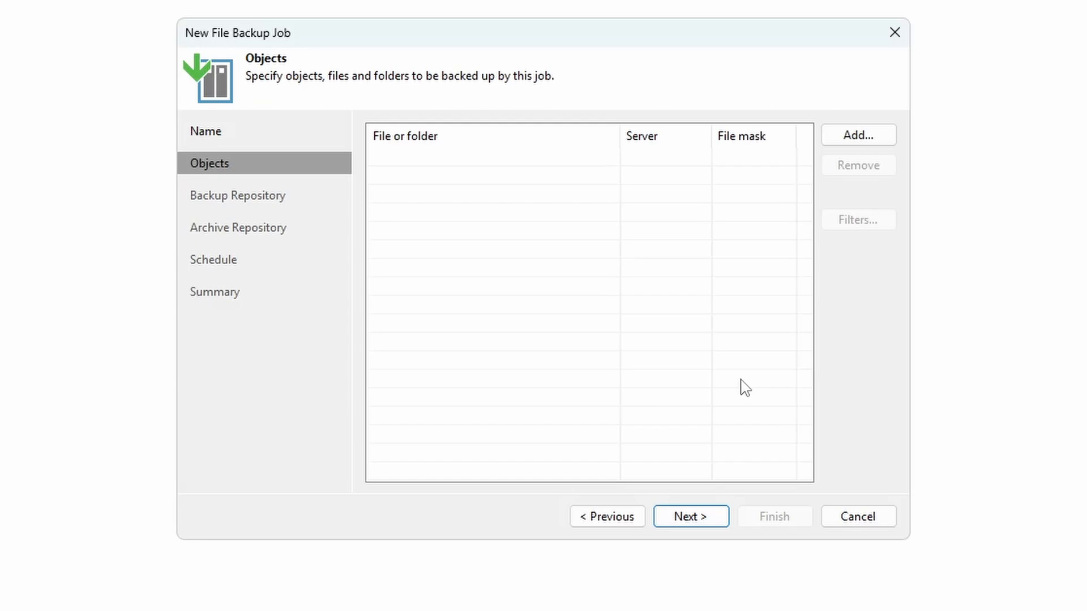
pyautogui.click(843, 142)
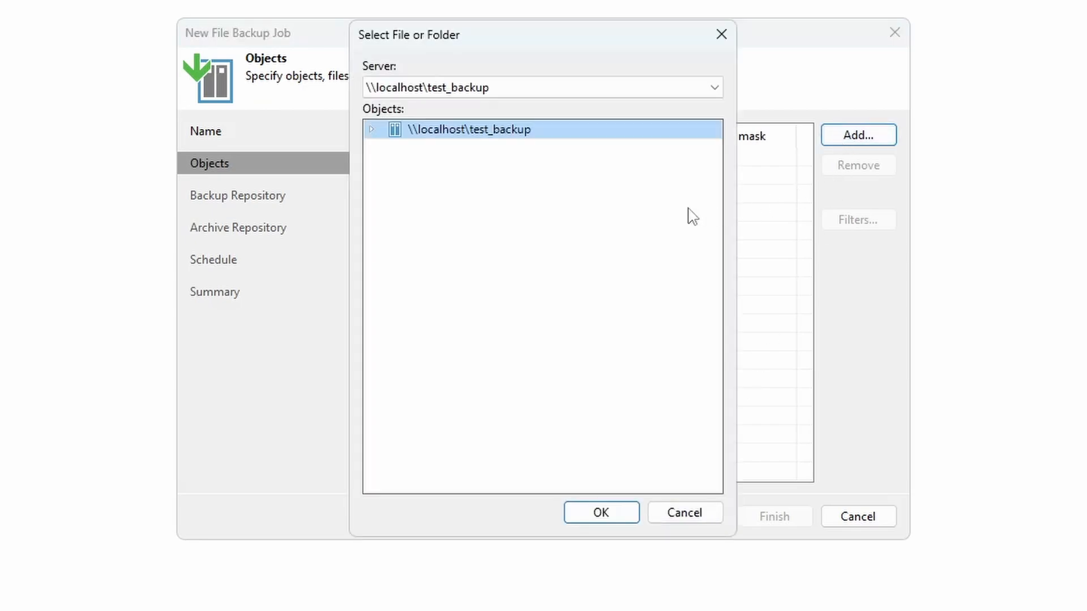
pyautogui.click(371, 129)
pyautogui.click(444, 150)
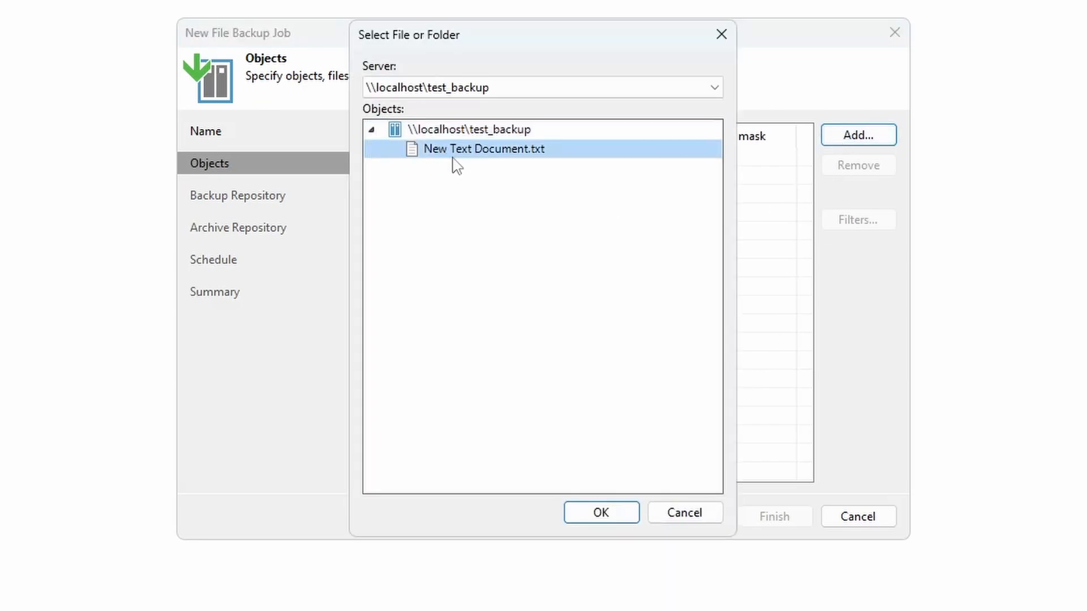
pyautogui.click(609, 516)
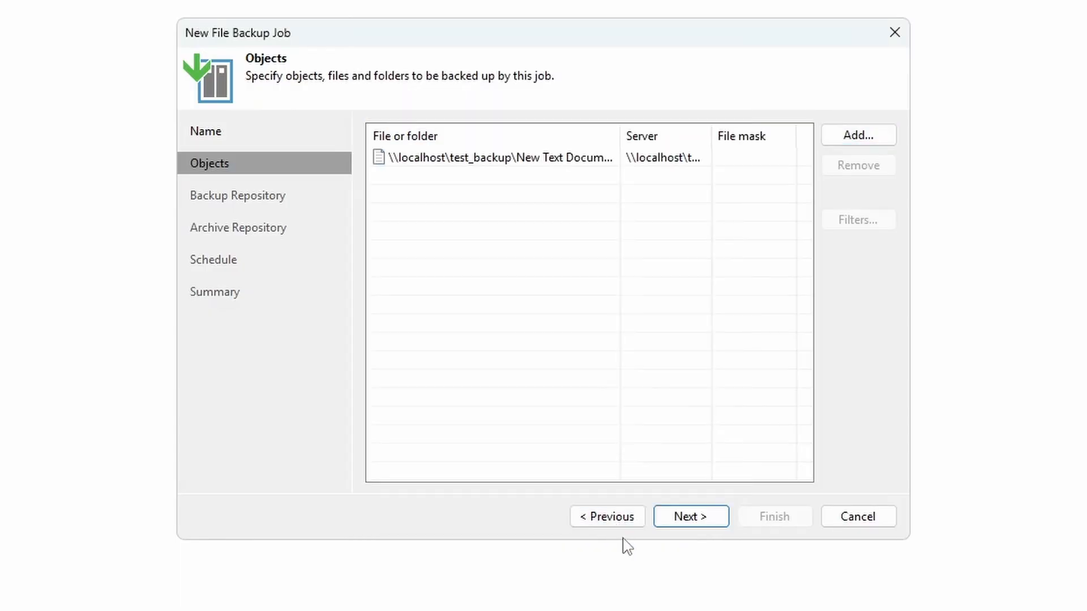
pyautogui.click(689, 518)
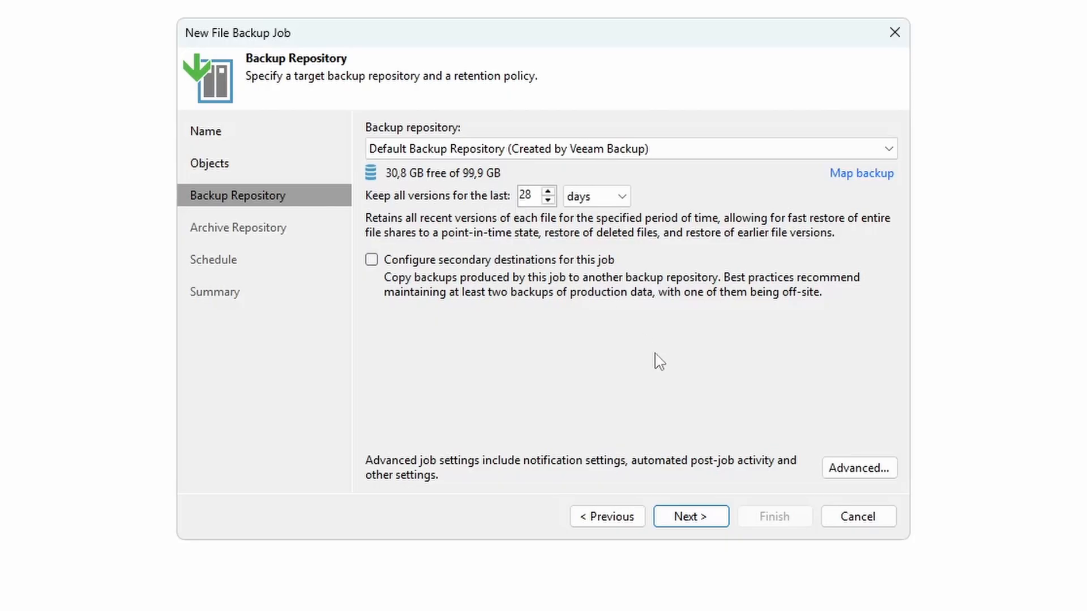
# Step: Keep the default backup and archive repository settings, schedule the job to run automatically every day at 22:00, and save it
pyautogui.click(711, 518)
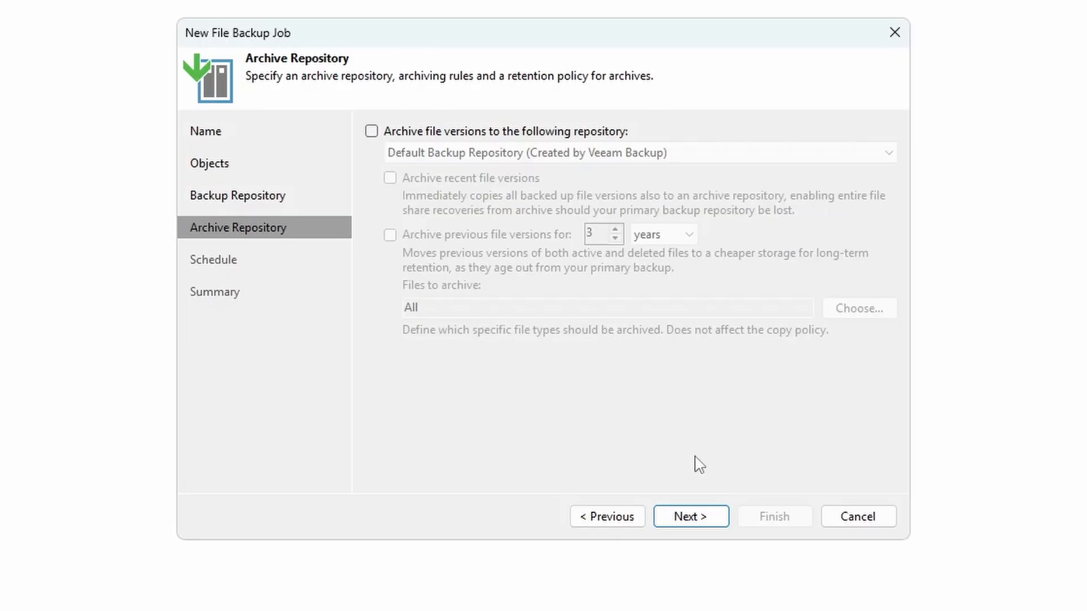
pyautogui.click(693, 518)
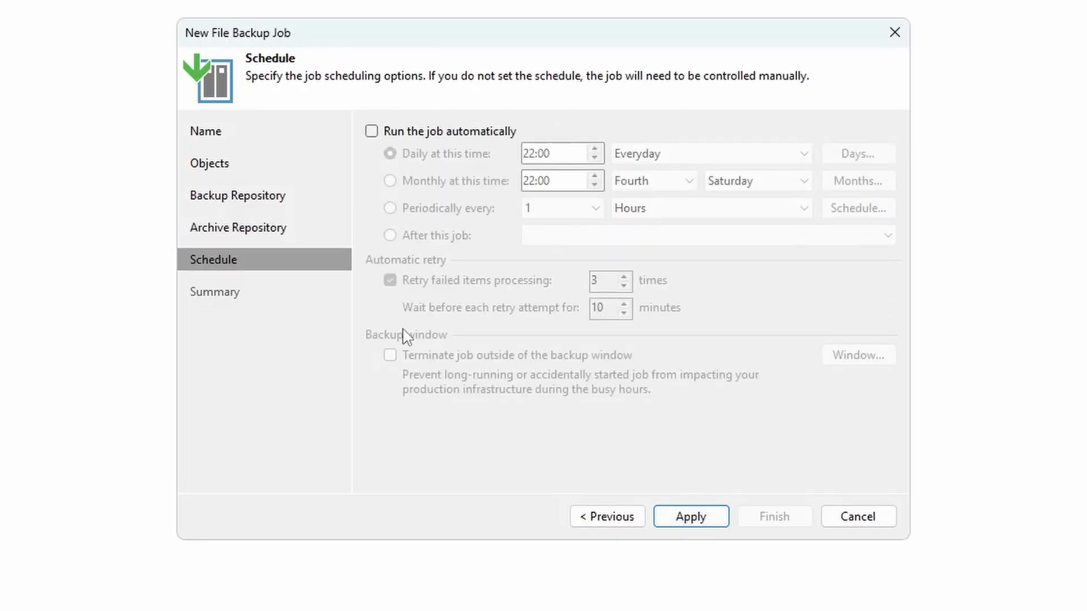
pyautogui.click(372, 132)
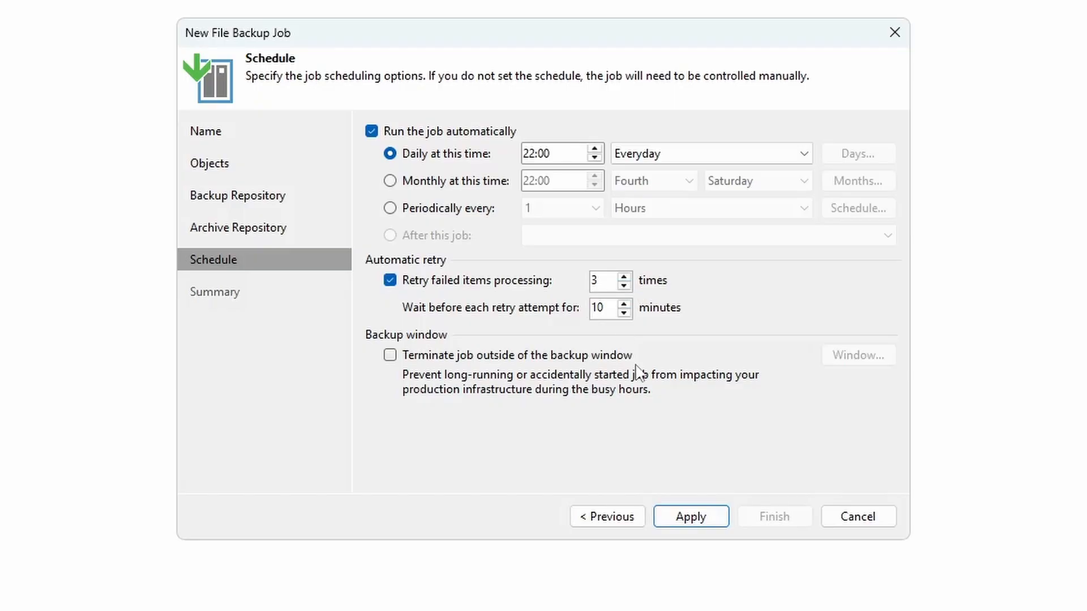
pyautogui.click(690, 516)
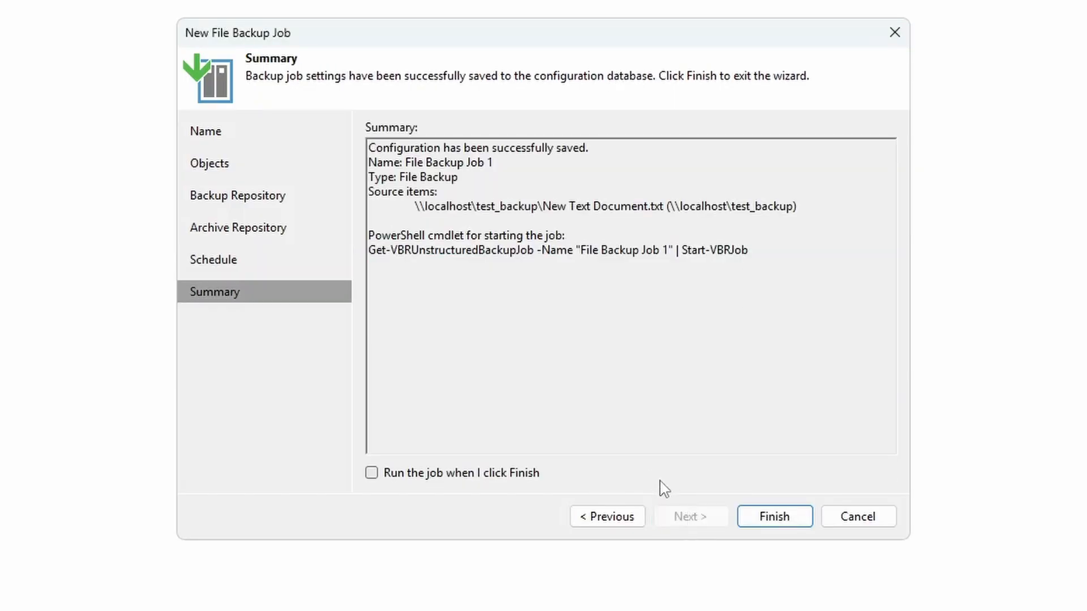
pyautogui.click(772, 515)
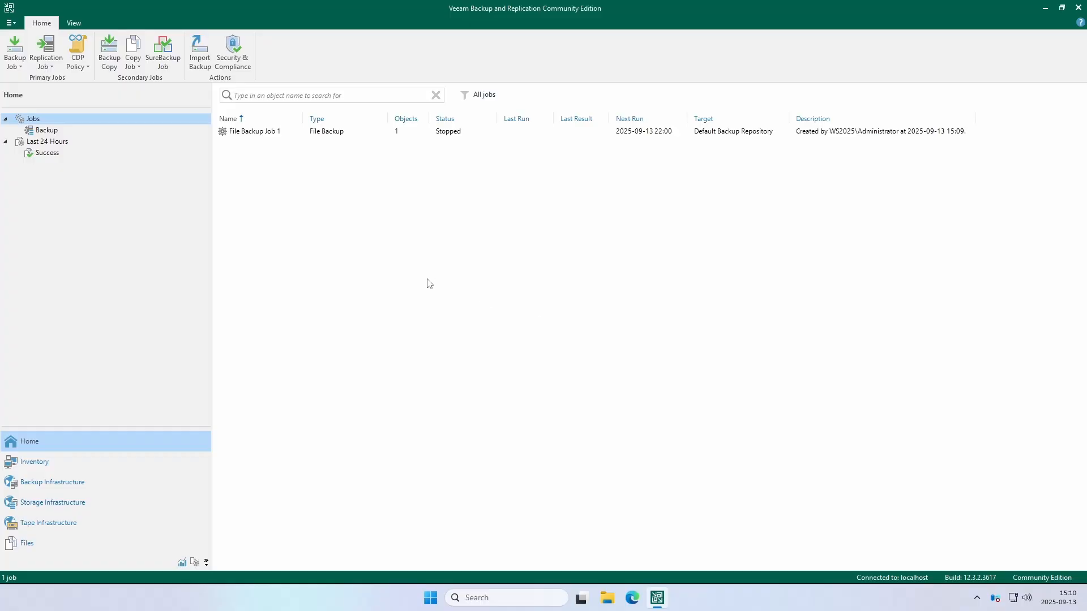
# Step: Start File Backup Job 1 manually and review the bottleneck and load entries in its action log
pyautogui.click(251, 134)
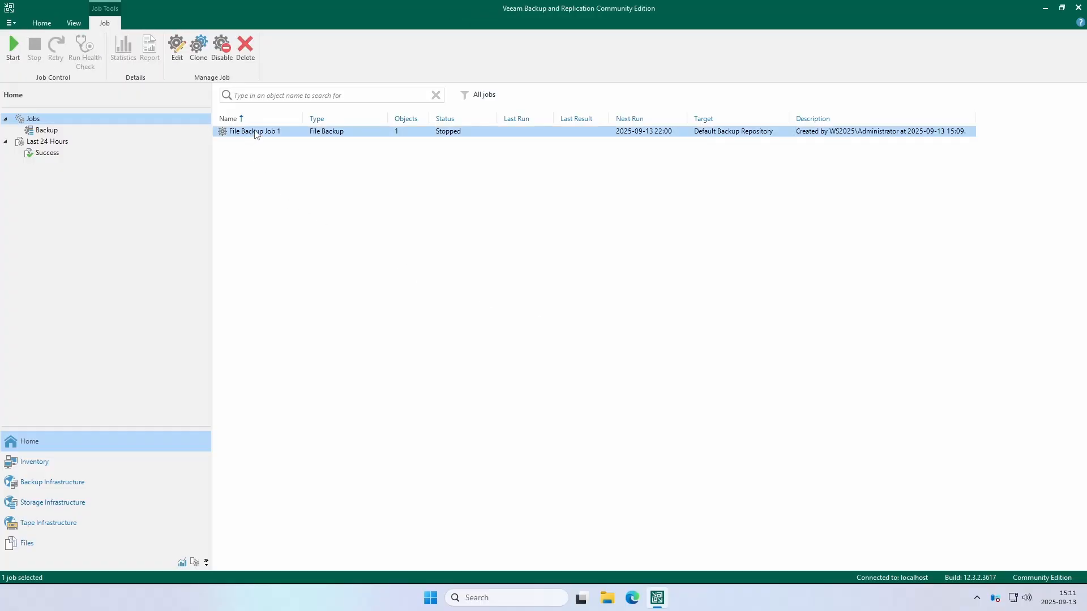
pyautogui.rightClick(254, 134)
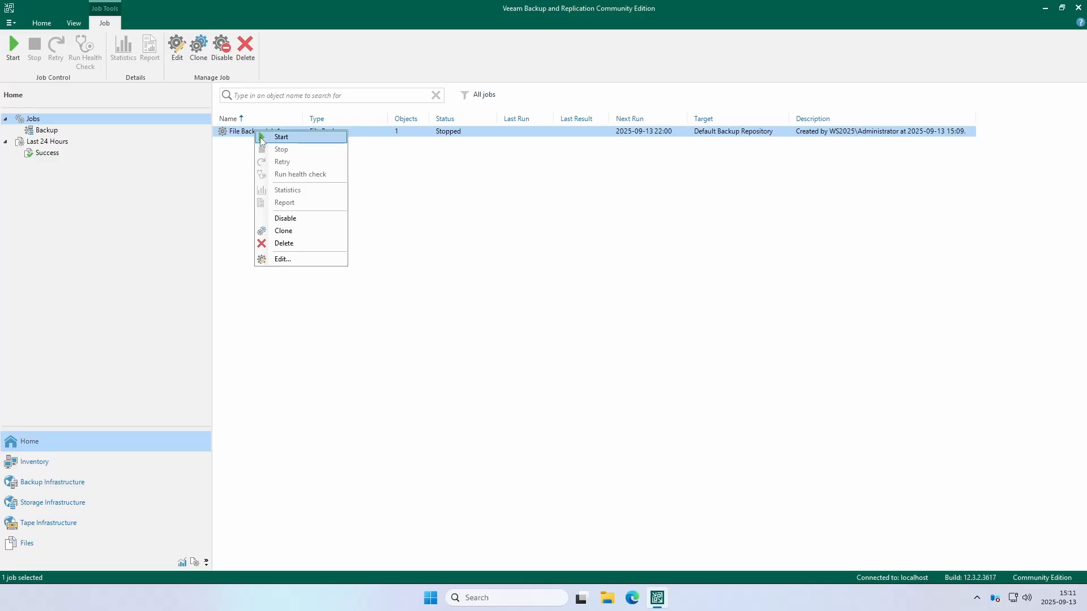
pyautogui.click(259, 136)
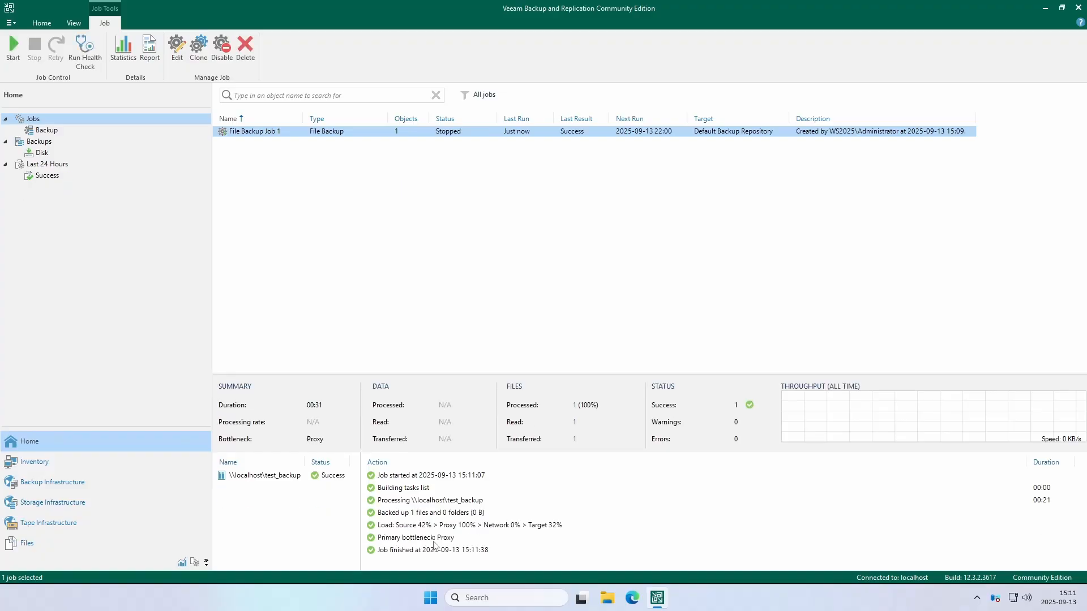
pyautogui.click(396, 539)
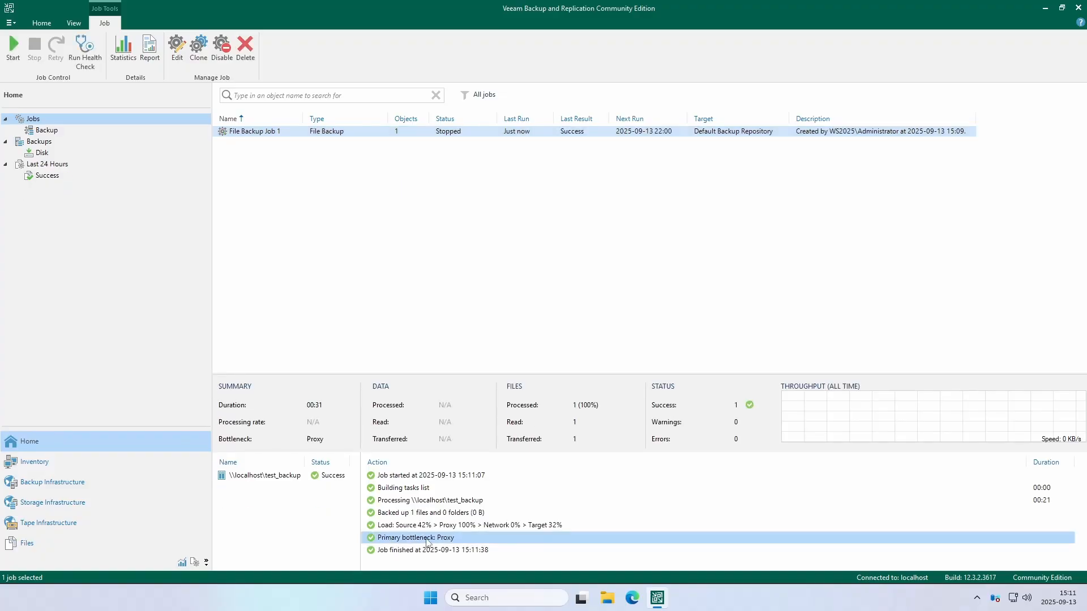
pyautogui.click(430, 527)
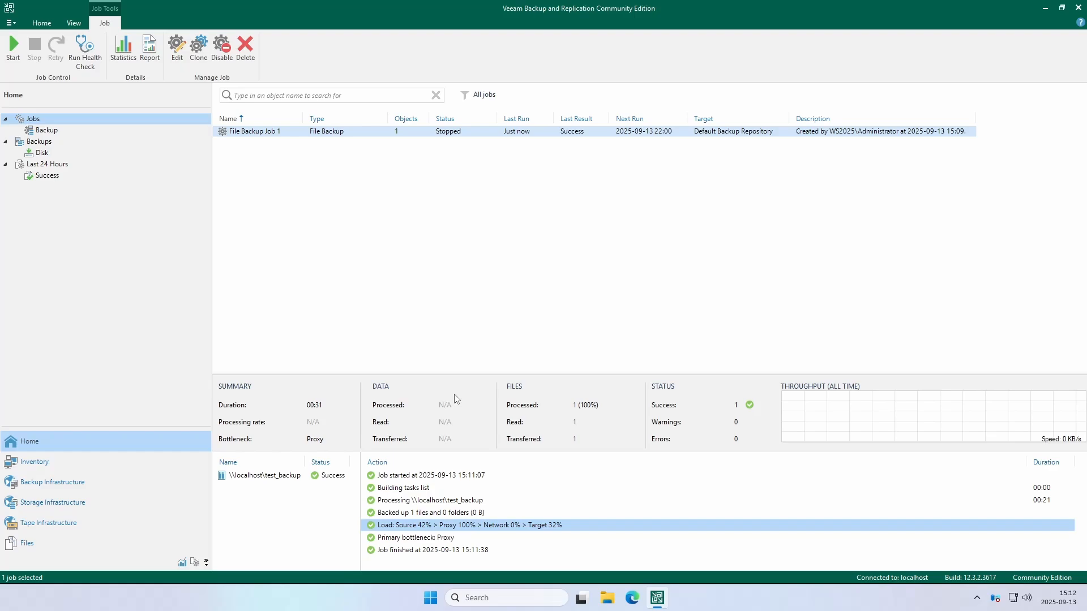
# Step: Switch to File Explorer and delete New Text Document.txt from the test_backup folder on the C: drive
pyautogui.click(607, 594)
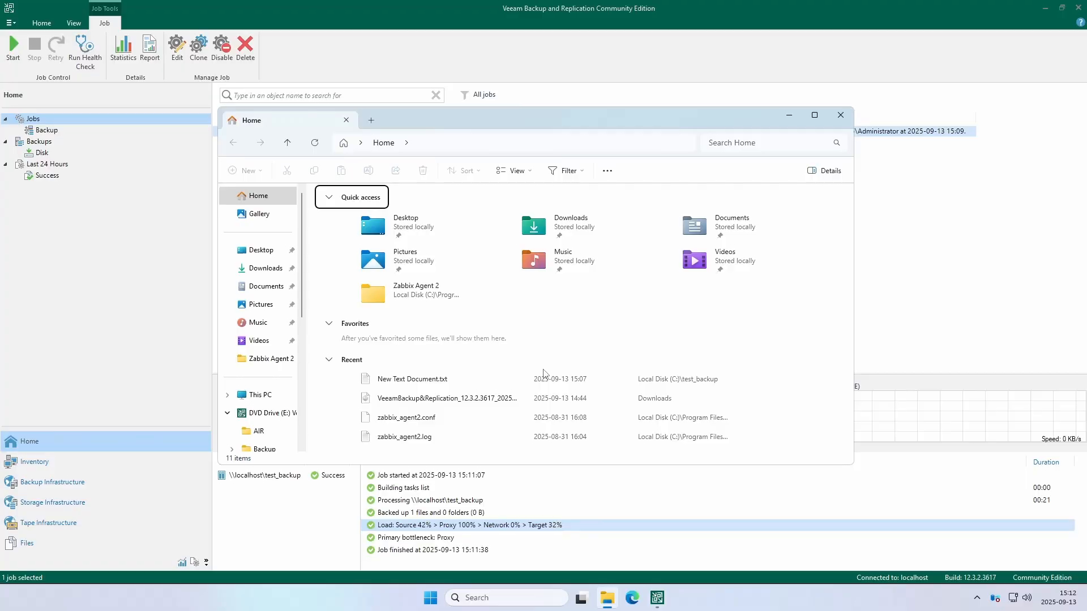
pyautogui.click(264, 396)
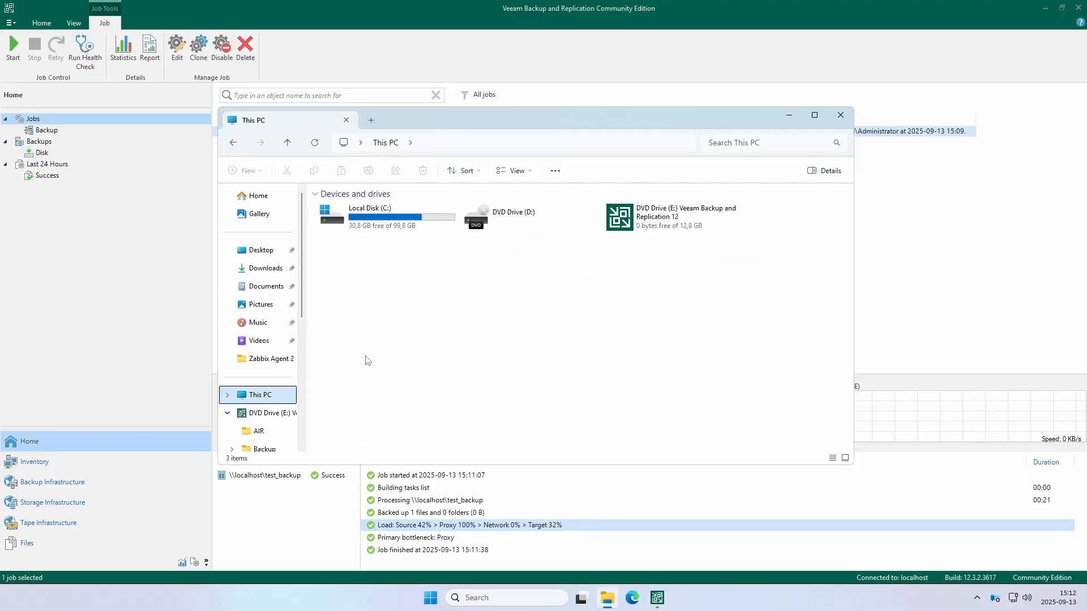
pyautogui.doubleClick(390, 230)
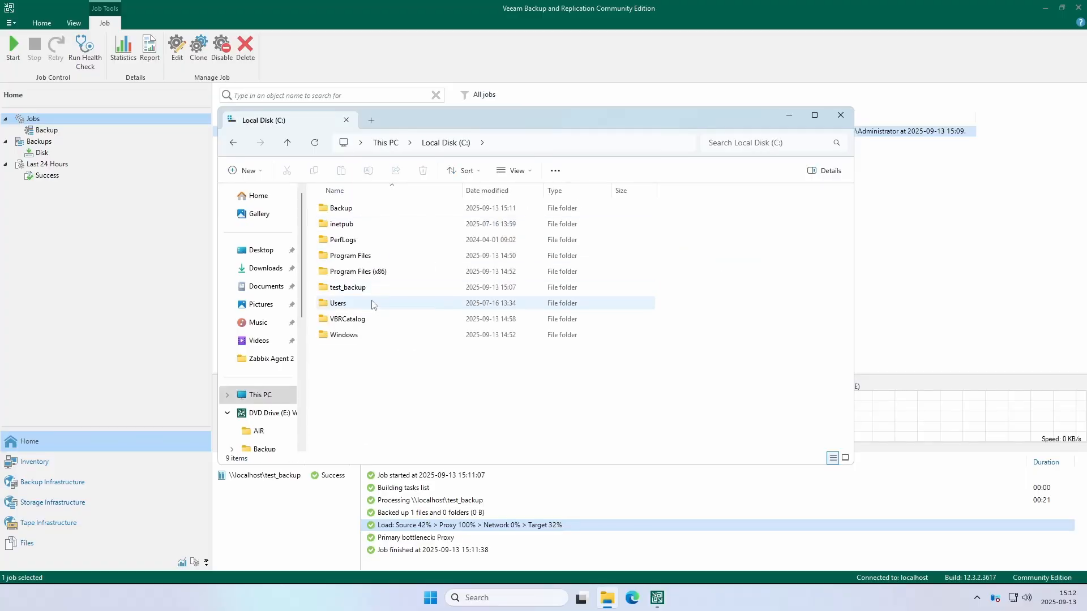
pyautogui.doubleClick(379, 288)
pyautogui.click(356, 209)
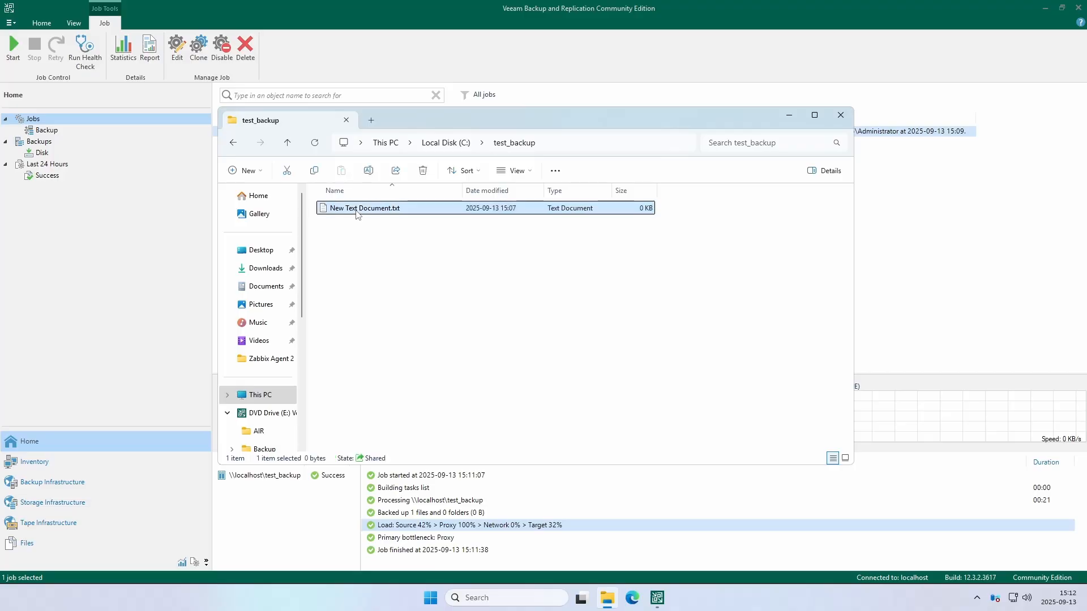
pyautogui.press('Delete')
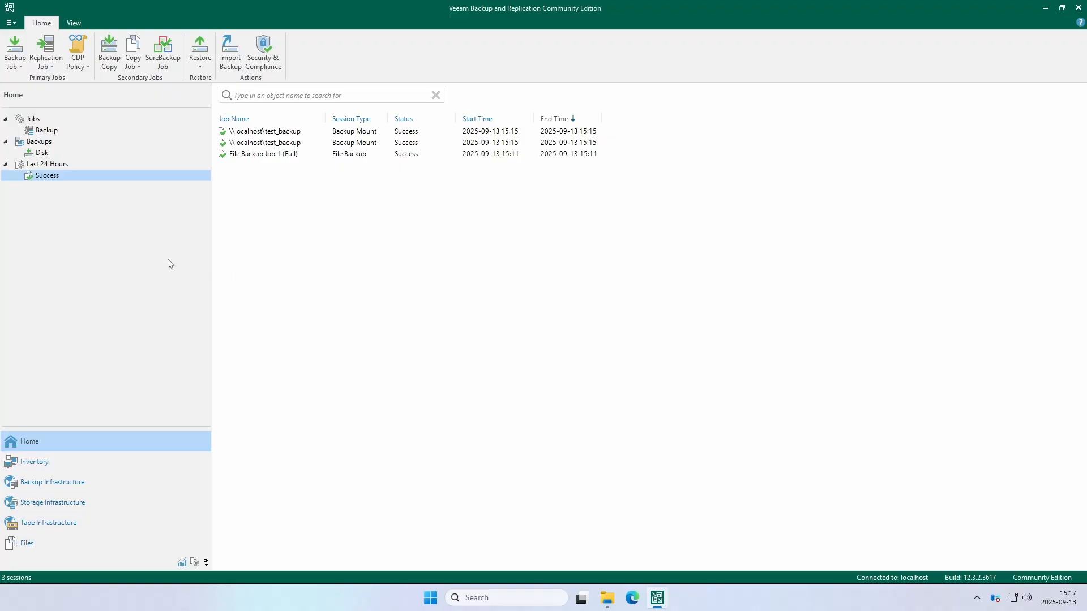
# Step: Start a file share restore of individual files and folders, choosing \\localhost\test_backup from File Backup Job 1, and browse the backup
pyautogui.click(205, 66)
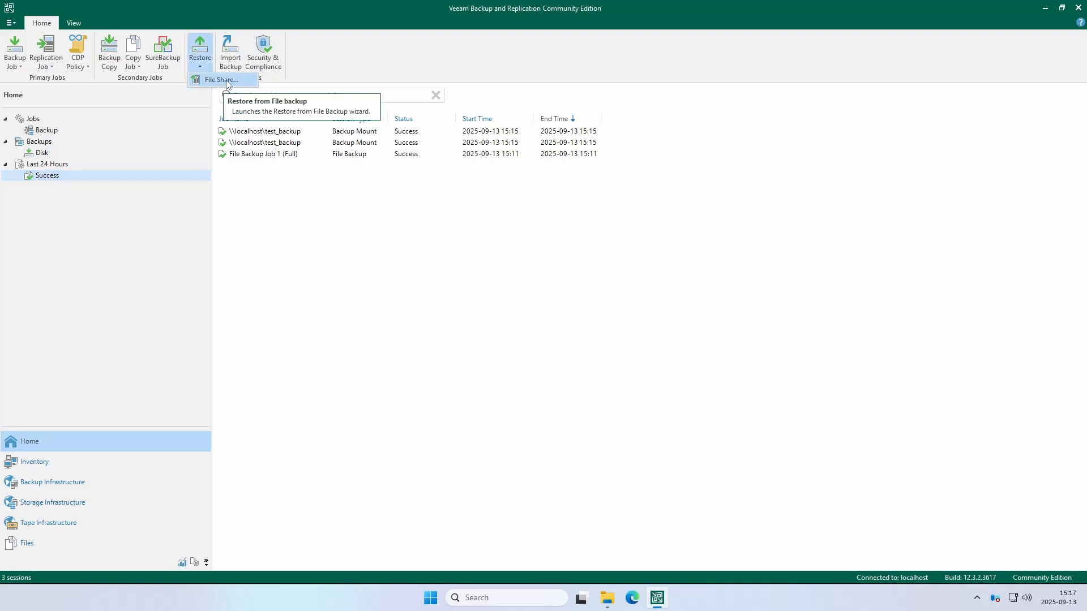
pyautogui.click(227, 81)
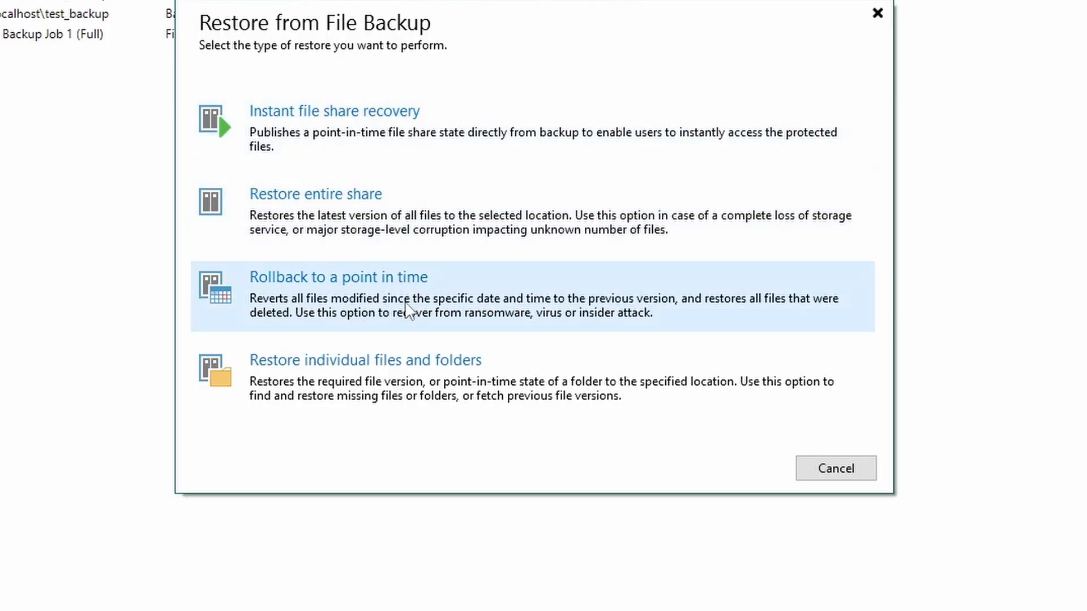
pyautogui.click(439, 395)
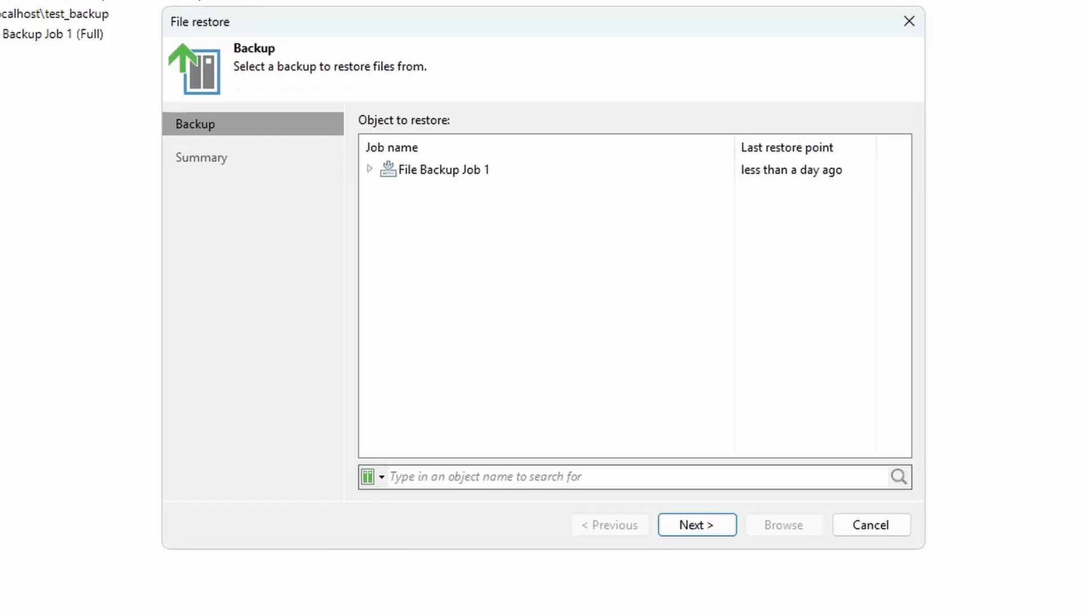
pyautogui.click(425, 175)
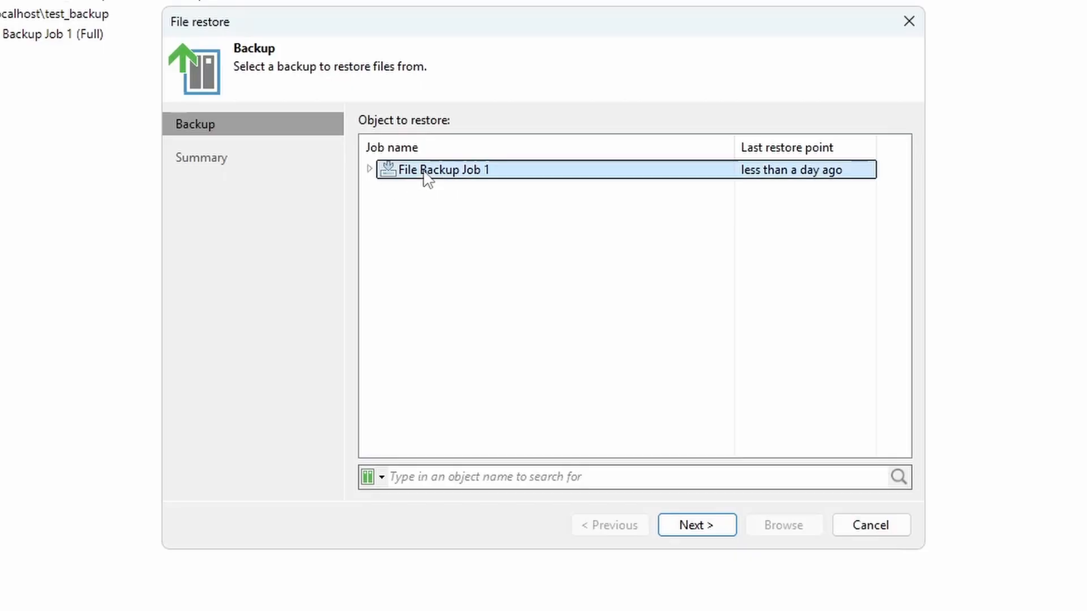
pyautogui.click(370, 169)
pyautogui.click(480, 193)
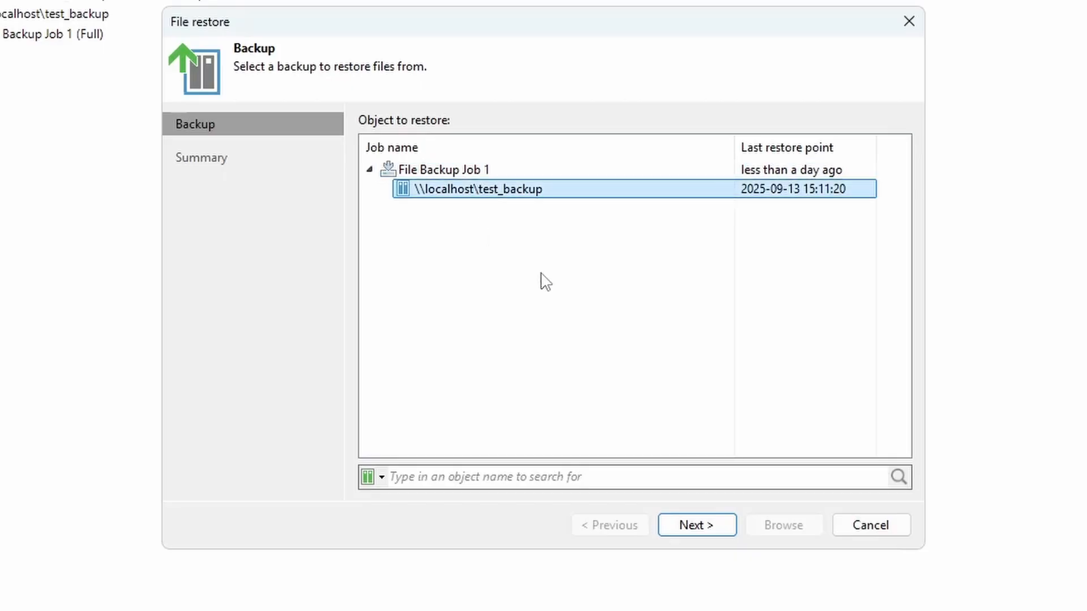
pyautogui.click(692, 527)
pyautogui.click(783, 529)
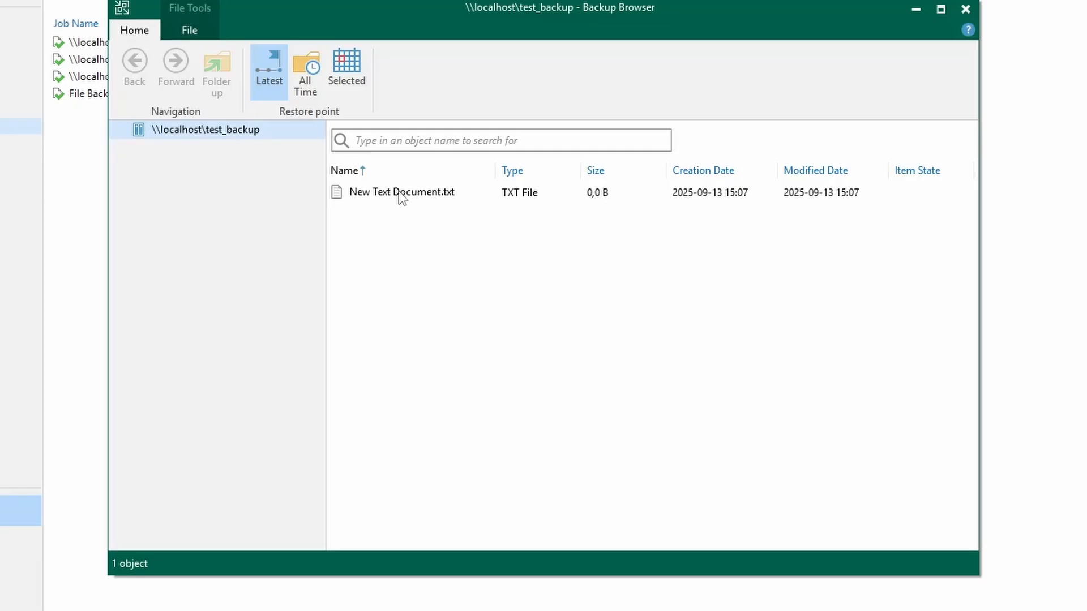
# Step: Restore New Text Document.txt from the latest restore point to its original share and check the test_backup folder in File Explorer
pyautogui.click(670, 194)
pyautogui.rightClick(448, 193)
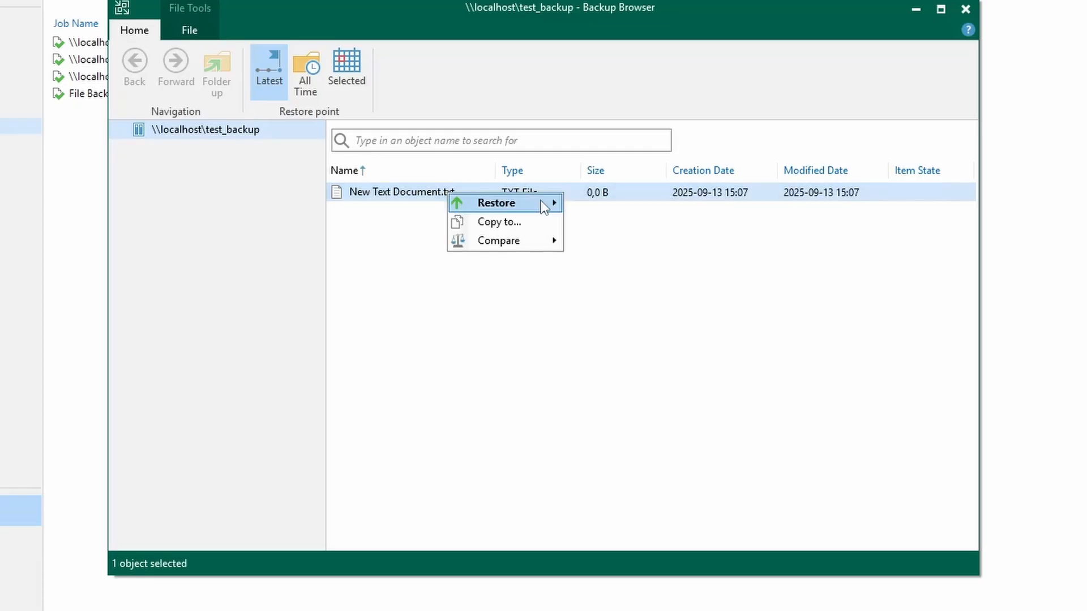
pyautogui.moveTo(546, 204)
pyautogui.click(610, 207)
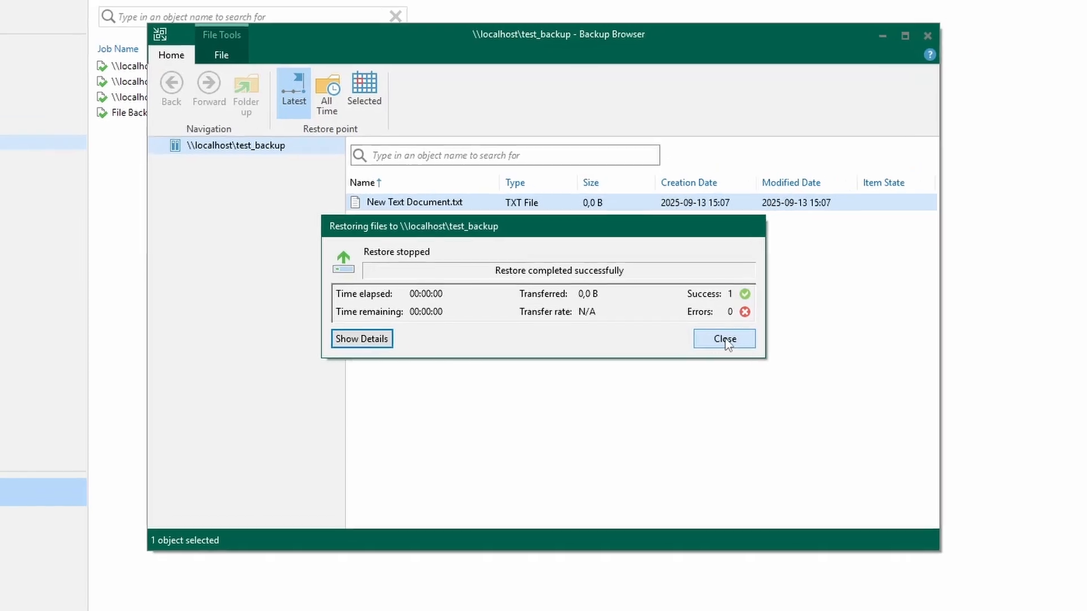
pyautogui.click(742, 342)
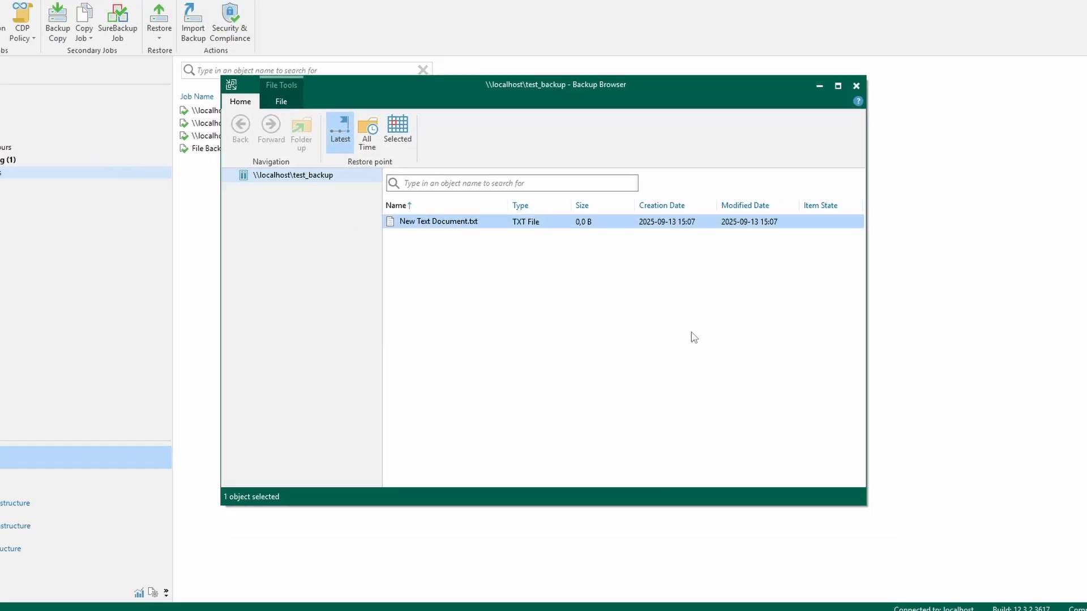
pyautogui.click(594, 597)
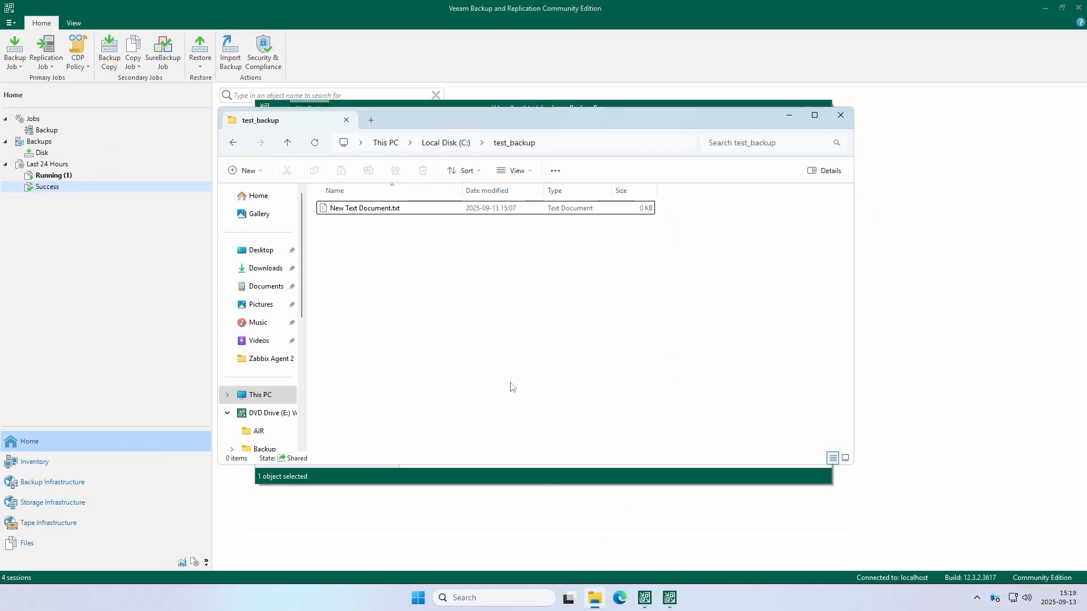